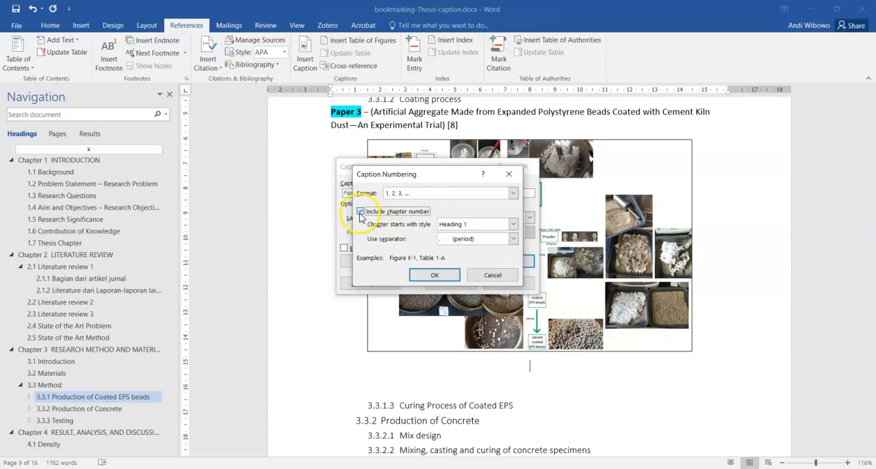
Step: Include the chapter number in the figure caption numbering, with chapters starting at style Heading 1
{"action": "left_click", "coordinate": [360, 212]}
{"action": "left_click", "coordinate": [361, 212]}
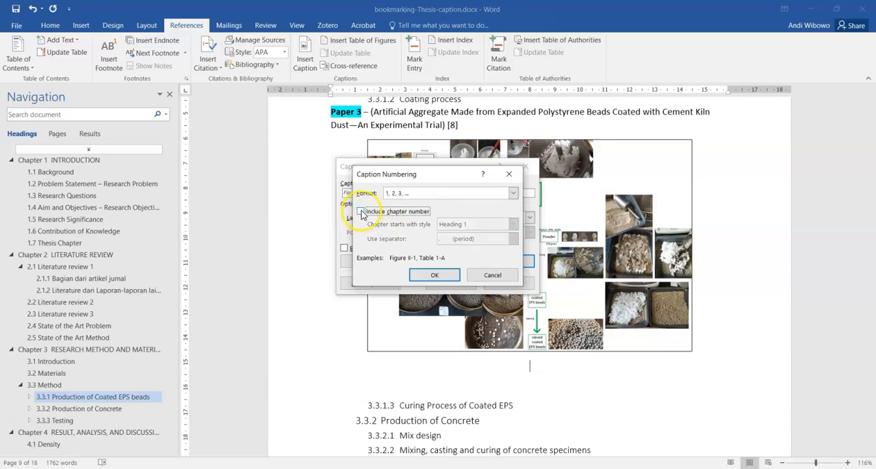
{"action": "left_click", "coordinate": [361, 213]}
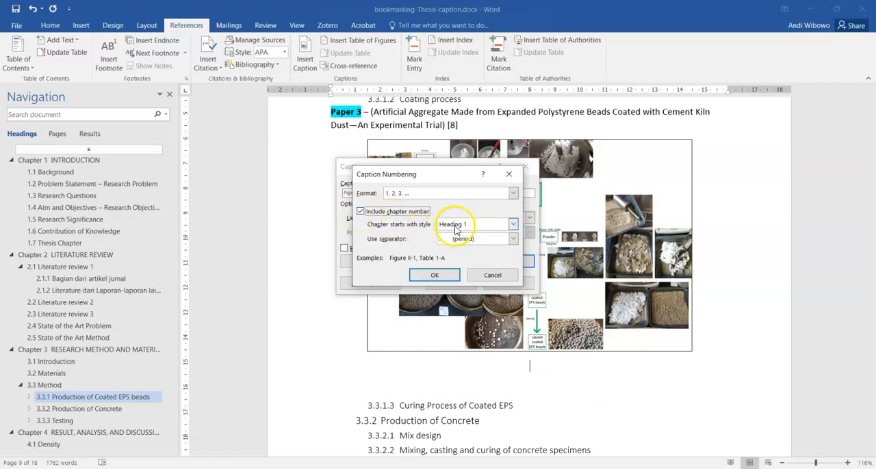
{"action": "left_click", "coordinate": [477, 226]}
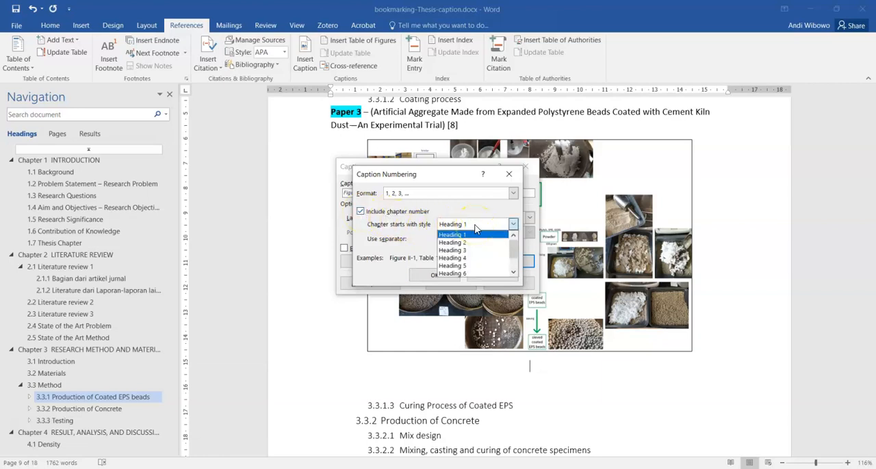
{"action": "left_click", "coordinate": [471, 236]}
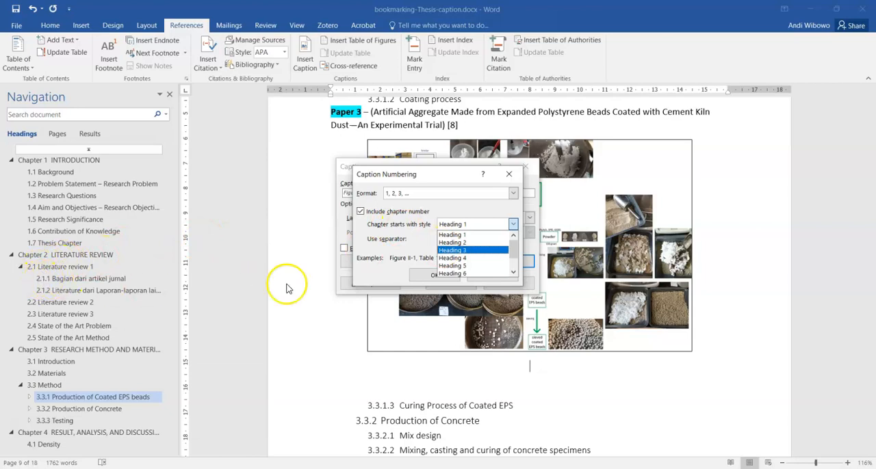
{"action": "left_click", "coordinate": [465, 235]}
{"action": "left_click", "coordinate": [463, 241]}
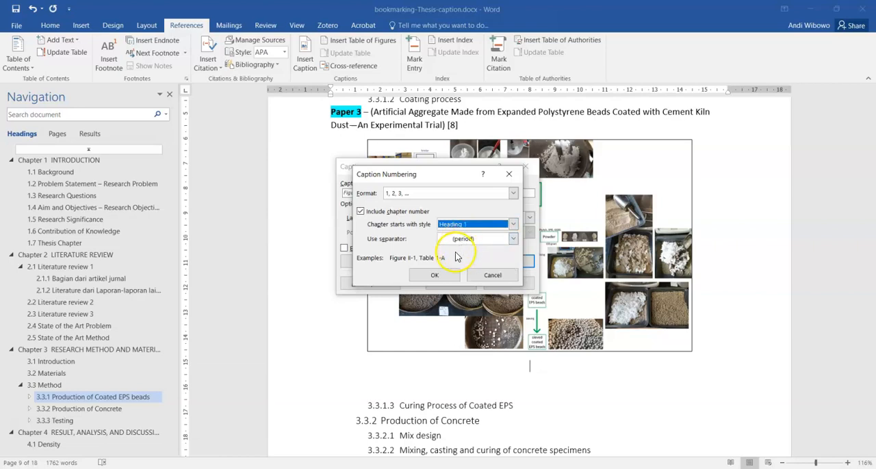
Step: Set the caption number separator to a period and insert the Figure caption below the flowchart image
{"action": "left_click", "coordinate": [460, 243]}
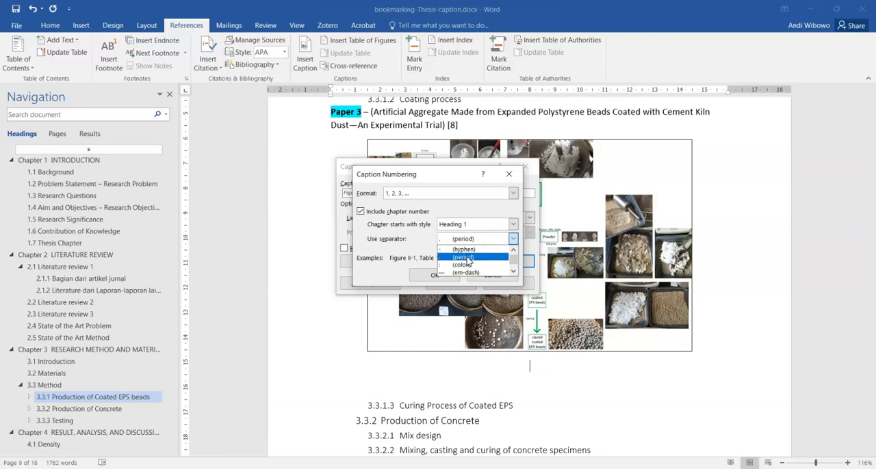
{"action": "left_click", "coordinate": [468, 258]}
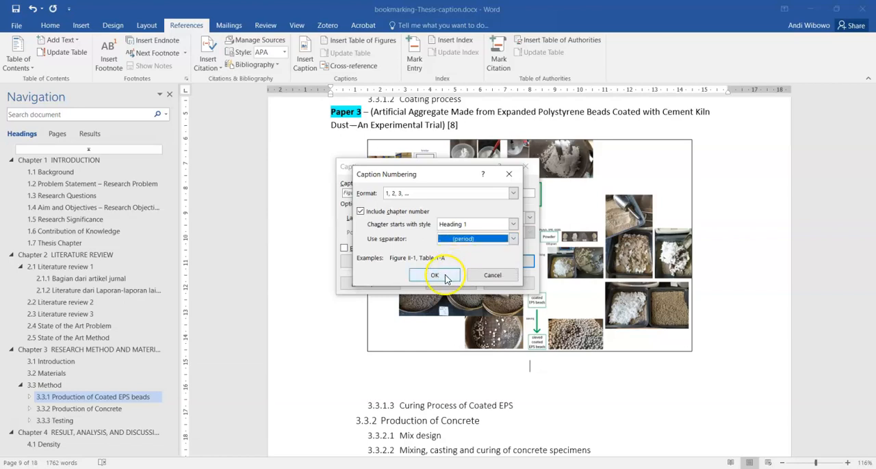
{"action": "left_click", "coordinate": [446, 276]}
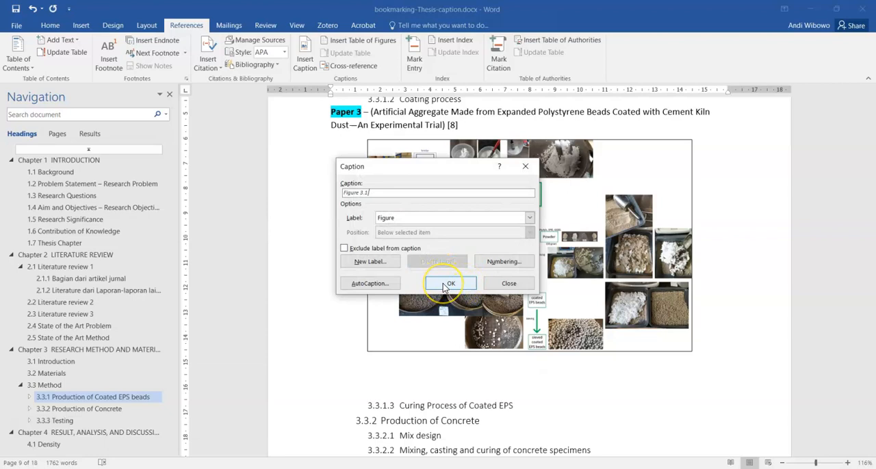
{"action": "left_click", "coordinate": [446, 283]}
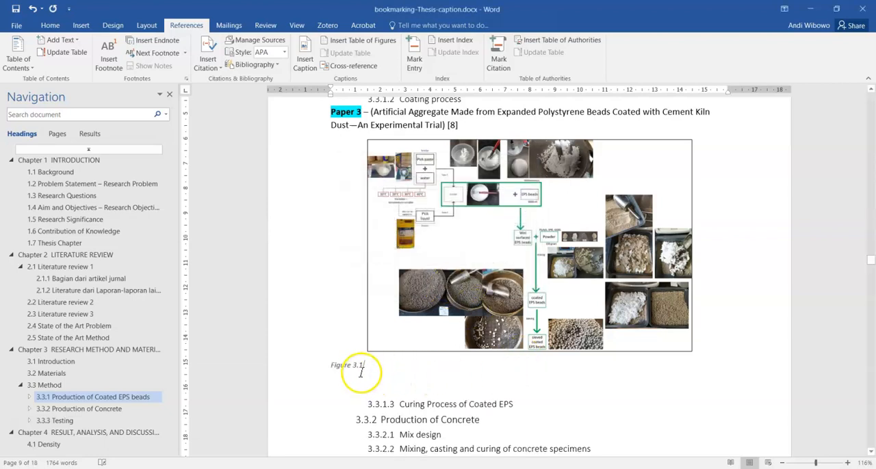
Step: Complete the flowchart's caption after its number with a period and the text "bagan alir pembuatan agregat"
{"action": "scroll", "coordinate": [338, 244], "scroll_direction": "up", "scroll_amount": 3}
{"action": "scroll", "coordinate": [475, 294], "scroll_direction": "down", "scroll_amount": 3}
{"action": "scroll", "coordinate": [363, 418], "scroll_direction": "up", "scroll_amount": 1}
{"action": "scroll", "coordinate": [349, 226], "scroll_direction": "up", "scroll_amount": 3}
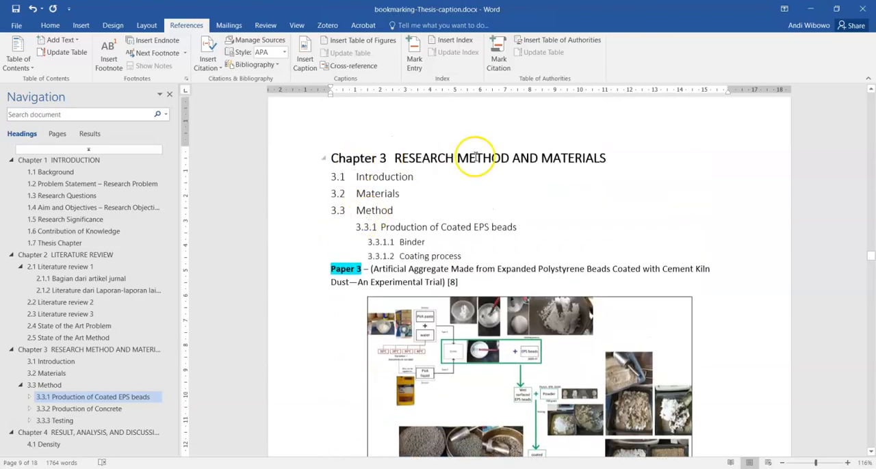
{"action": "scroll", "coordinate": [424, 226], "scroll_direction": "down", "scroll_amount": 6}
{"action": "scroll", "coordinate": [403, 255], "scroll_direction": "down", "scroll_amount": 1}
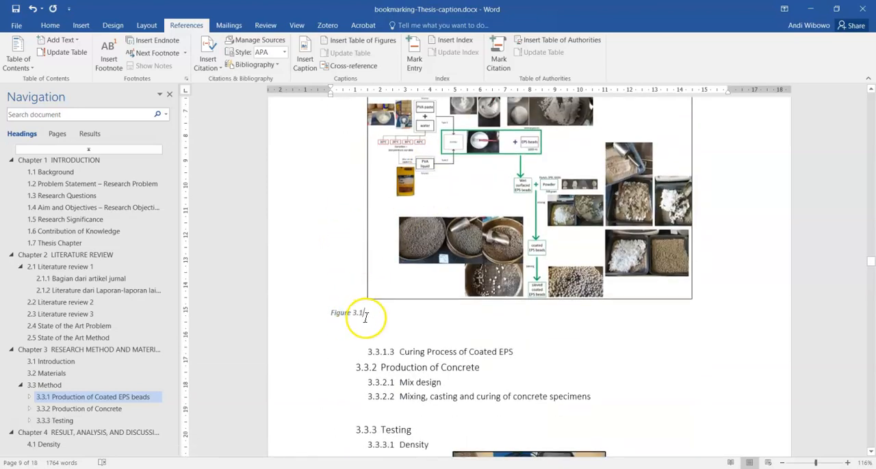
{"action": "type", "text": "."}
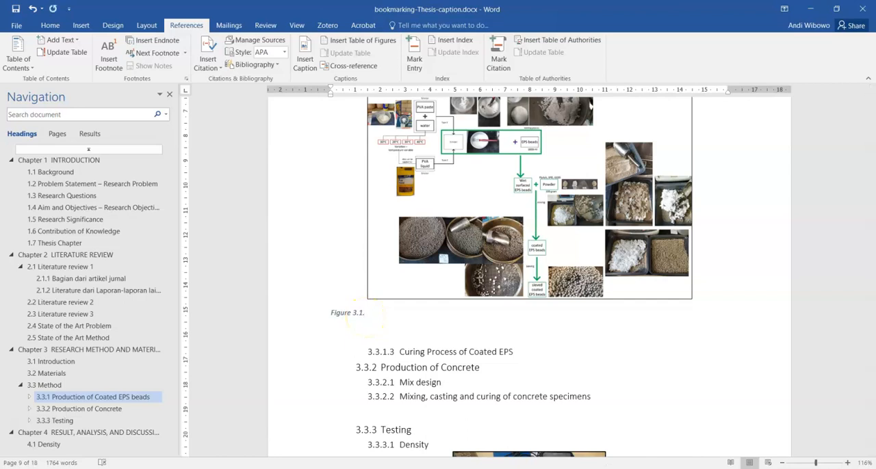
{"action": "scroll", "coordinate": [372, 328], "scroll_direction": "up", "scroll_amount": 2}
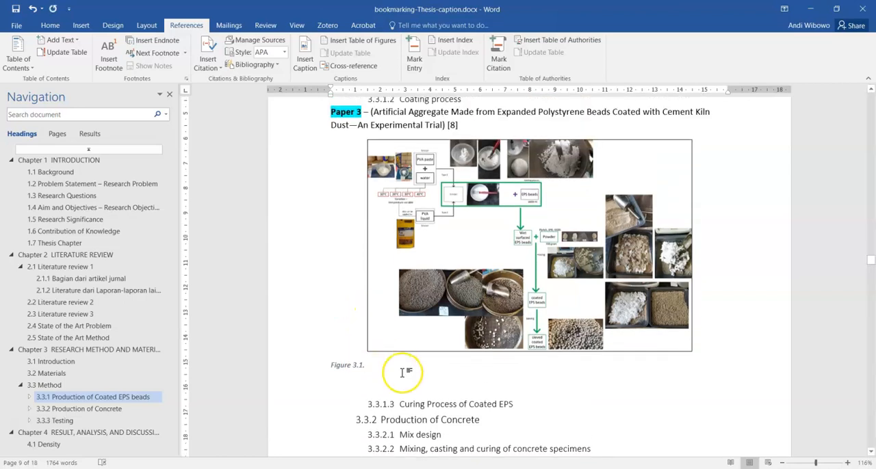
{"action": "type", "text": "bagan alir pembuatan agregat"}
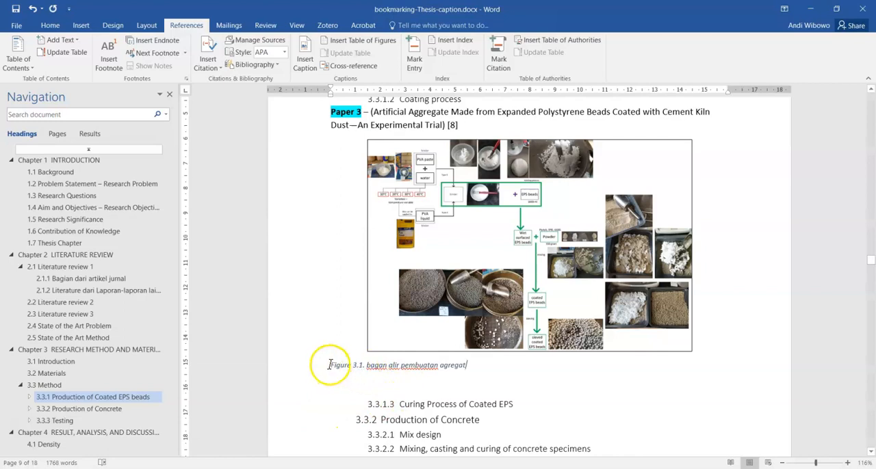
Step: Select the flowchart's caption and modify the Caption style to use the Automatic font color
{"action": "left_click_drag", "start_coordinate": [467, 370], "coordinate": [324, 376]}
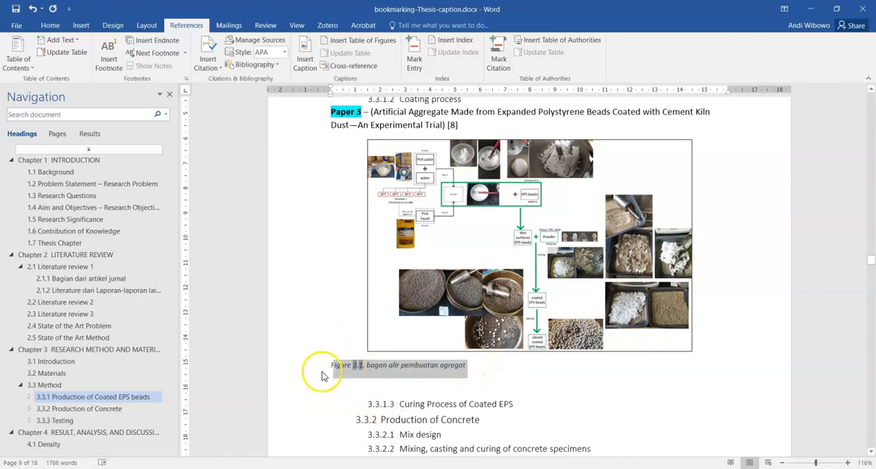
{"action": "left_click", "coordinate": [472, 368]}
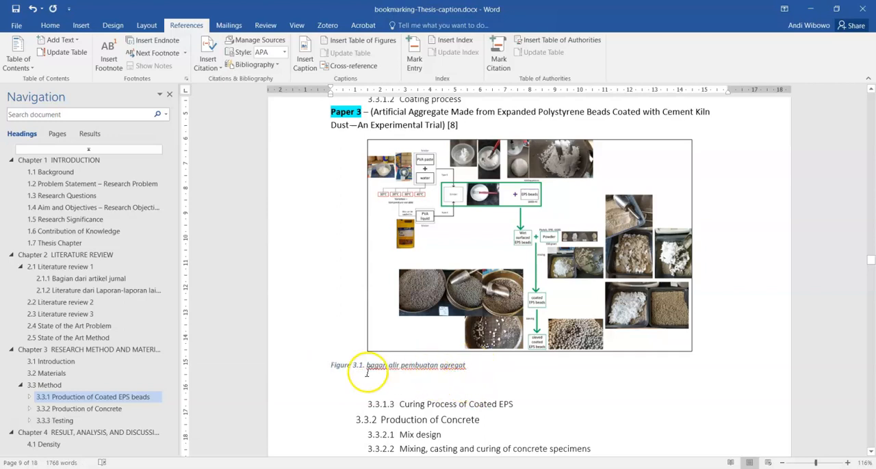
{"action": "left_click_drag", "start_coordinate": [472, 368], "coordinate": [329, 368]}
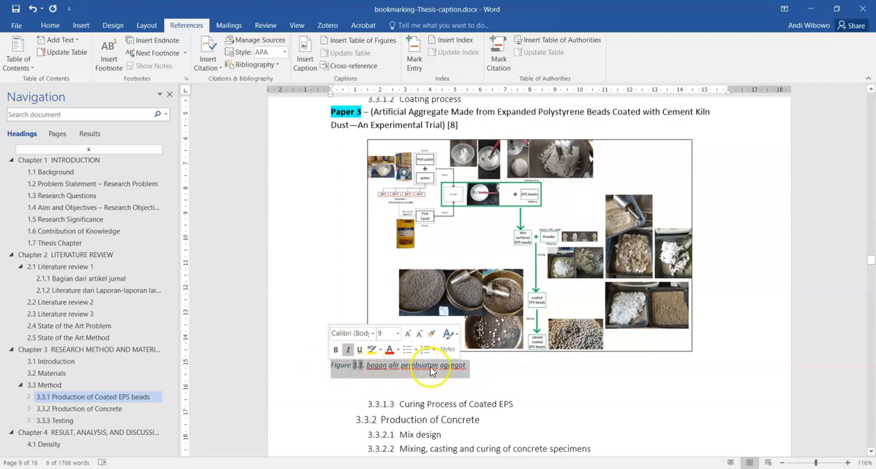
{"action": "left_click", "coordinate": [446, 335]}
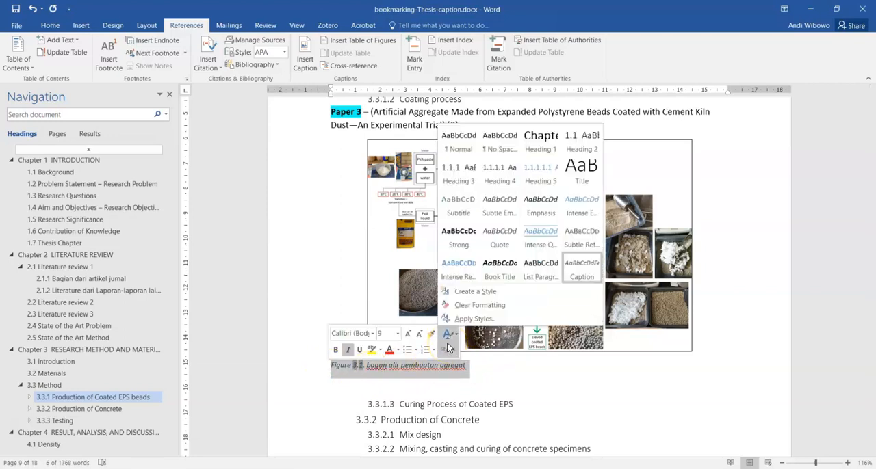
{"action": "right_click", "coordinate": [583, 276]}
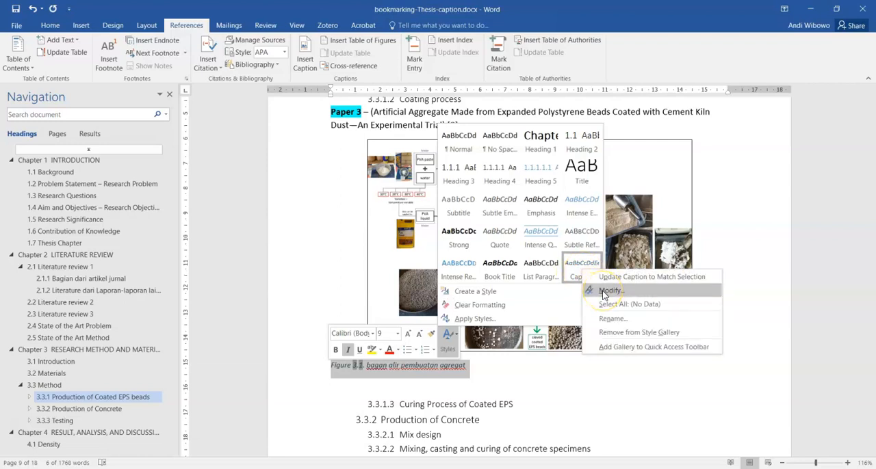
{"action": "left_click", "coordinate": [604, 292]}
{"action": "left_click", "coordinate": [531, 211]}
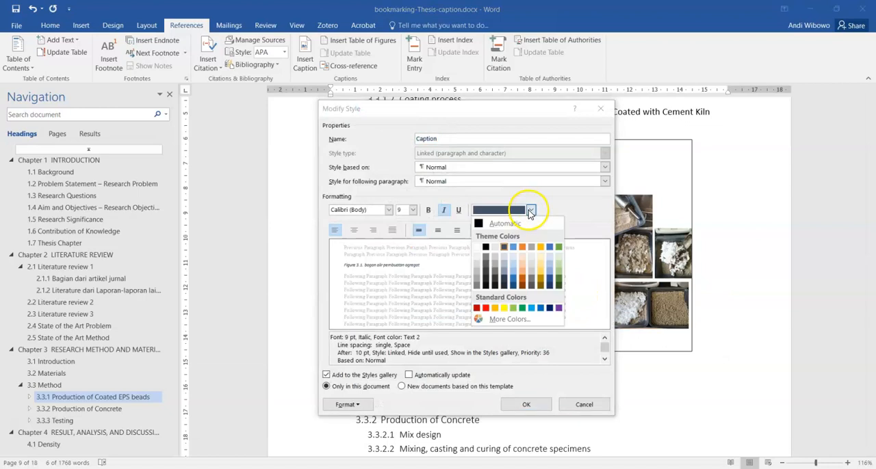
{"action": "left_click", "coordinate": [505, 224]}
Step: Set the Caption style to 10 pt, non-italic and centered, and apply the style changes
{"action": "left_click", "coordinate": [413, 211]}
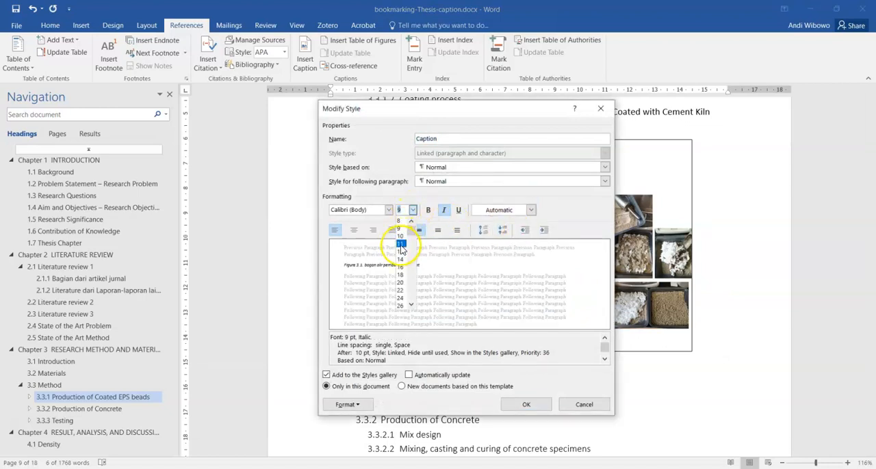
{"action": "left_click", "coordinate": [401, 237]}
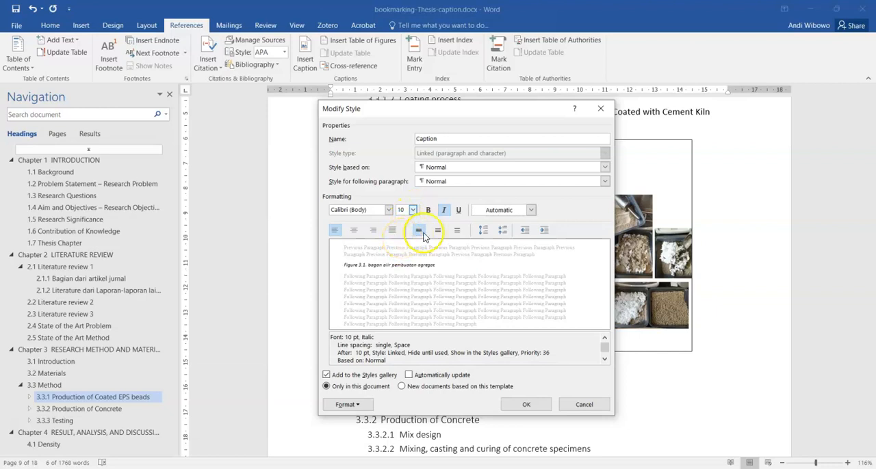
{"action": "left_click", "coordinate": [444, 214]}
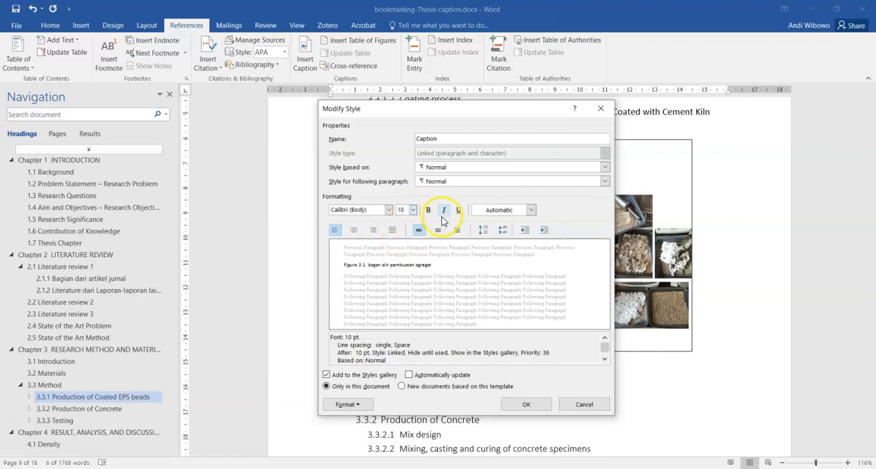
{"action": "left_click", "coordinate": [354, 229]}
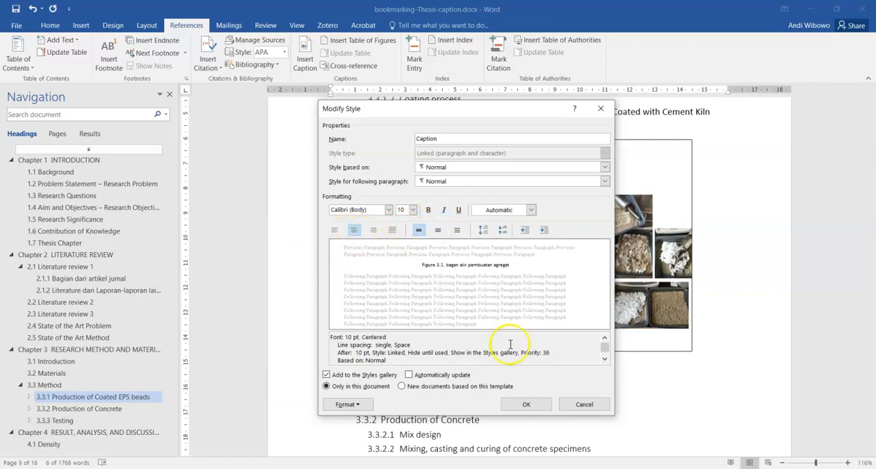
{"action": "left_click", "coordinate": [537, 409]}
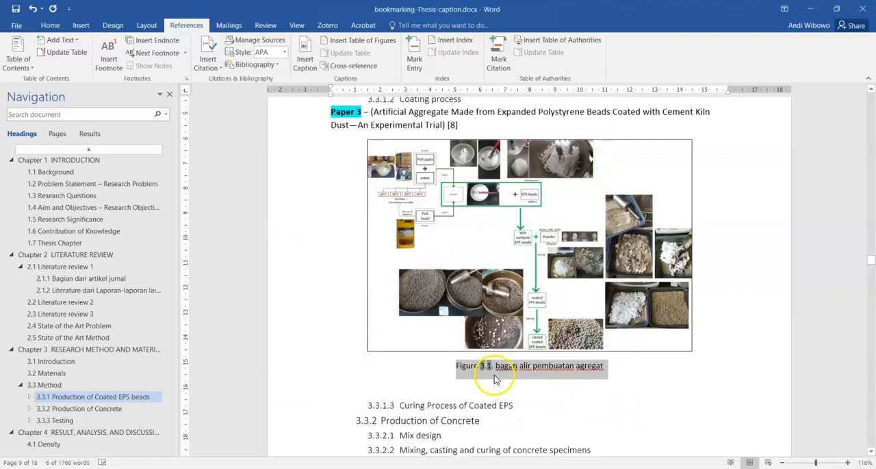
Step: Capitalize the first letter of "bagan" in the flowchart's caption
{"action": "left_click", "coordinate": [533, 390]}
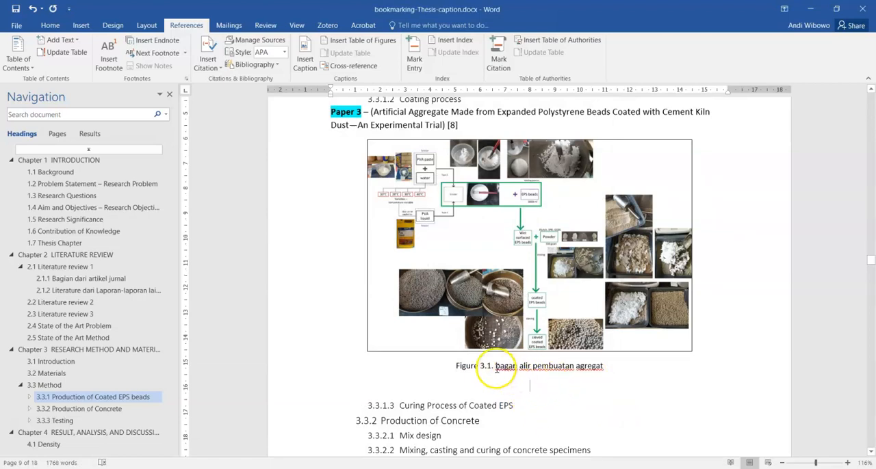
{"action": "left_click_drag", "start_coordinate": [496, 369], "coordinate": [499, 370]}
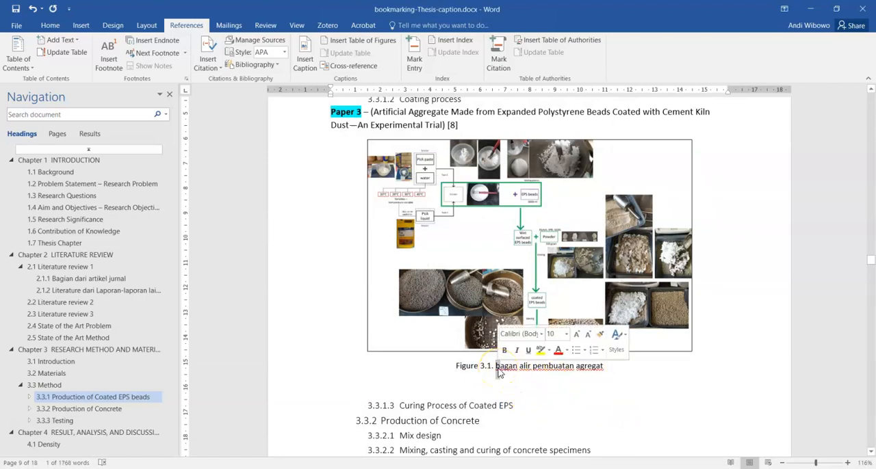
{"action": "type", "text": "B"}
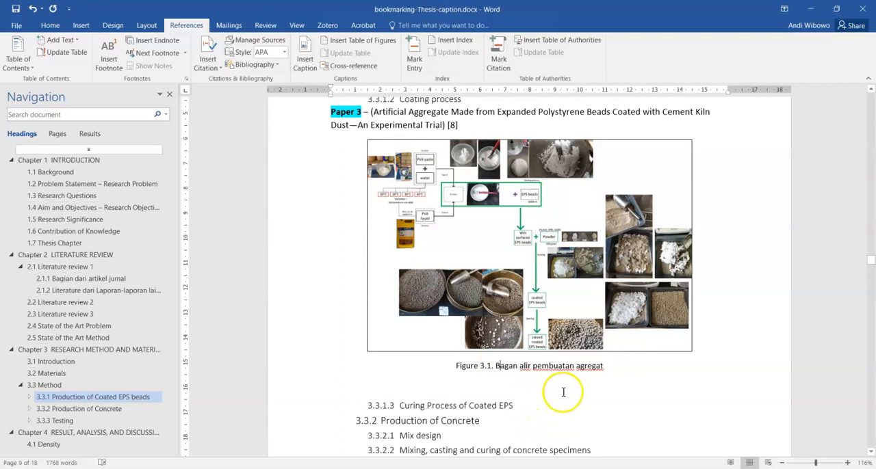
Step: Add an empty line below the testing device photo and another after the 3.3.3.1 Density heading
{"action": "scroll", "coordinate": [547, 371], "scroll_direction": "down", "scroll_amount": 5}
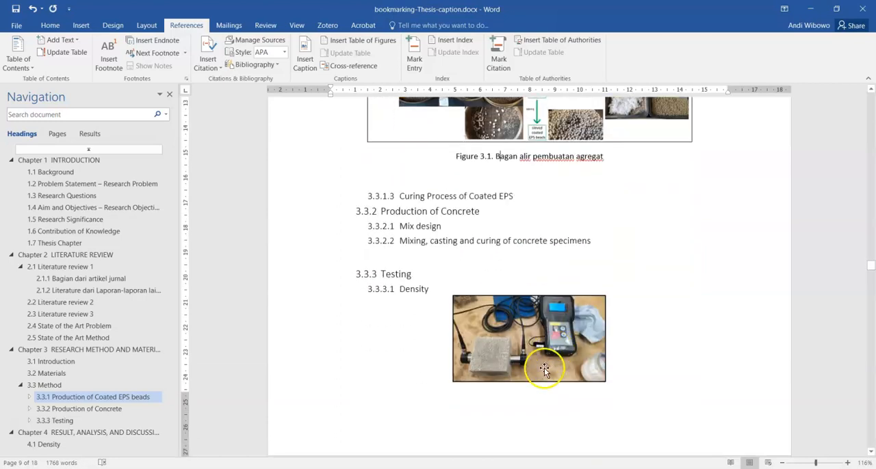
{"action": "left_click", "coordinate": [590, 378]}
{"action": "left_click", "coordinate": [612, 377]}
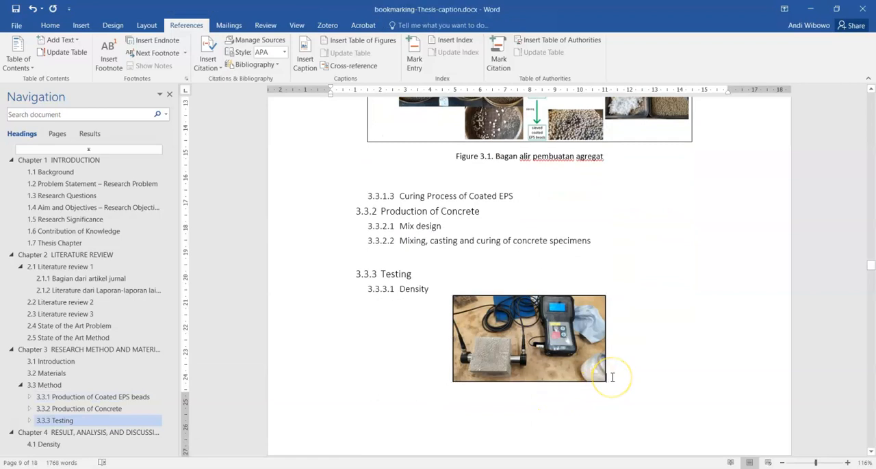
{"action": "key", "text": "Return"}
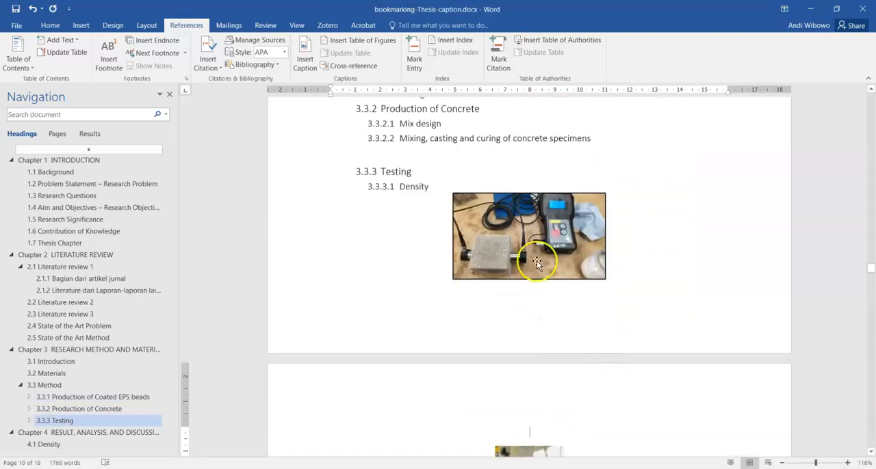
{"action": "left_click", "coordinate": [444, 188]}
{"action": "key", "text": "Return"}
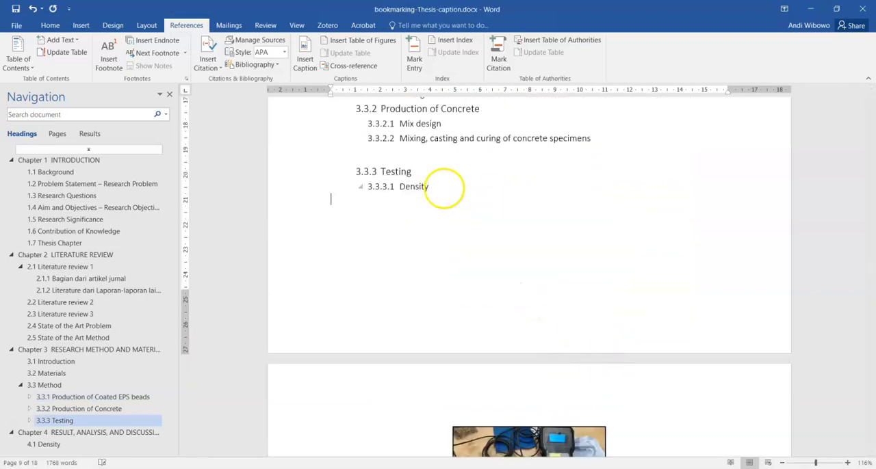
Step: Insert a Figure caption below the testing device photo, with the chapter number from Heading 1 and a period separator
{"action": "scroll", "coordinate": [548, 342], "scroll_direction": "down", "scroll_amount": 5}
{"action": "left_click", "coordinate": [540, 298]}
{"action": "left_click", "coordinate": [540, 315]}
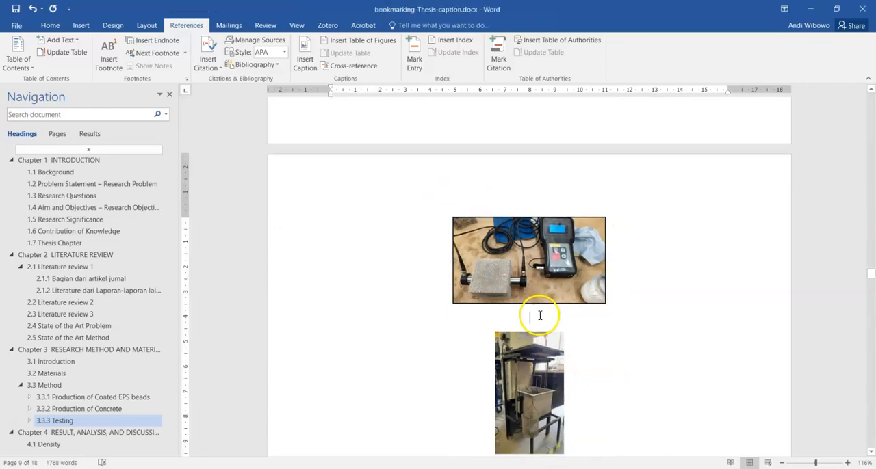
{"action": "left_click", "coordinate": [306, 63]}
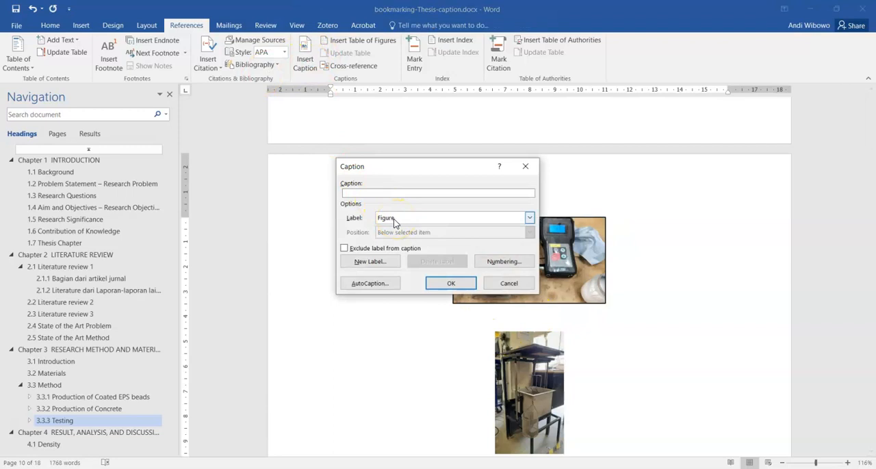
{"action": "left_click", "coordinate": [361, 196]}
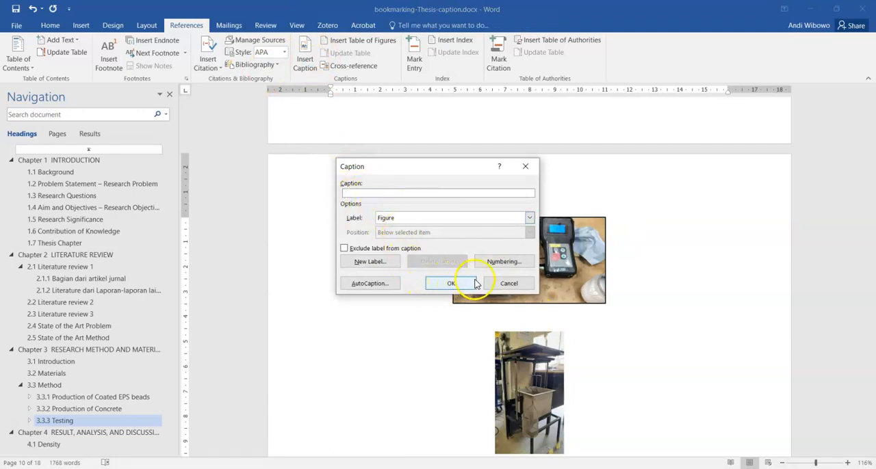
{"action": "left_click", "coordinate": [502, 262]}
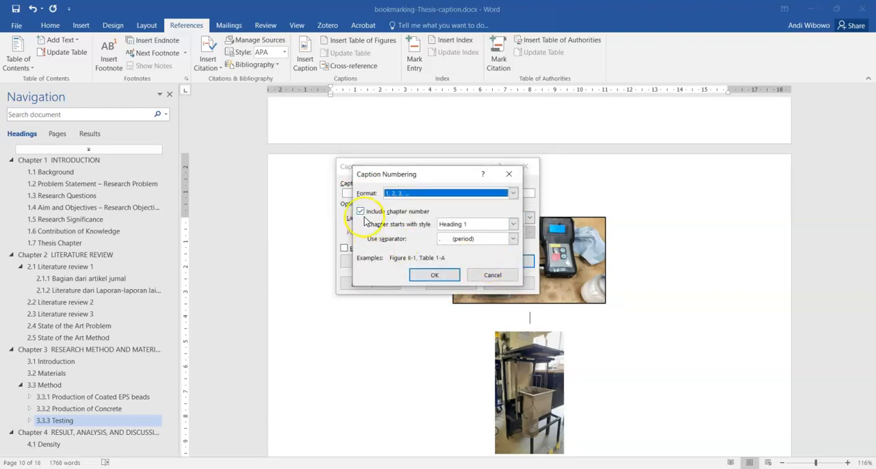
{"action": "left_click", "coordinate": [435, 277]}
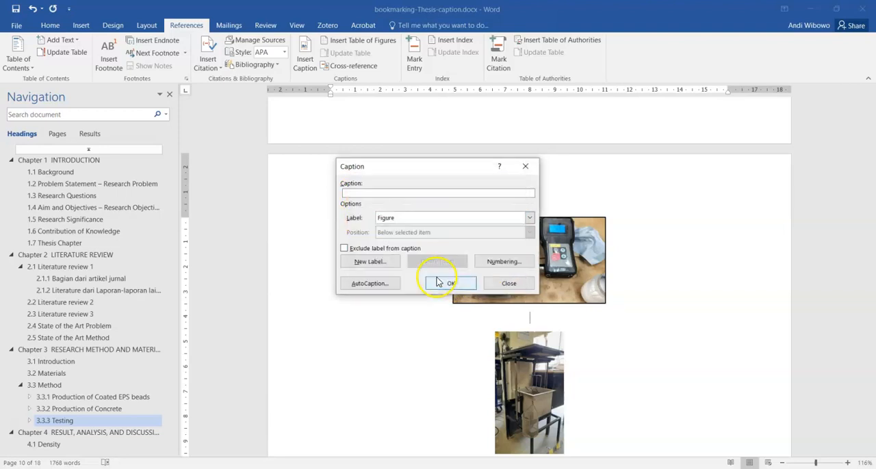
{"action": "left_click", "coordinate": [443, 285]}
Step: Complete the testing device photo's caption with a period and the text "alat deteksi"
{"action": "left_click", "coordinate": [548, 320]}
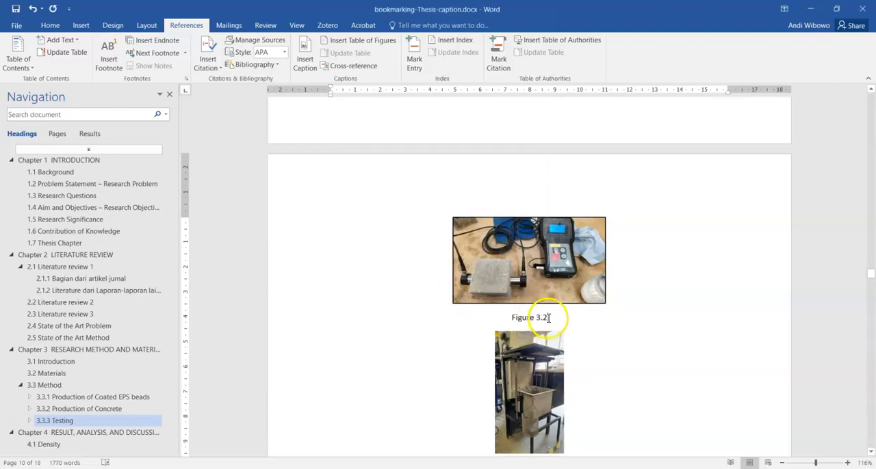
{"action": "scroll", "coordinate": [589, 311], "scroll_direction": "up", "scroll_amount": 10}
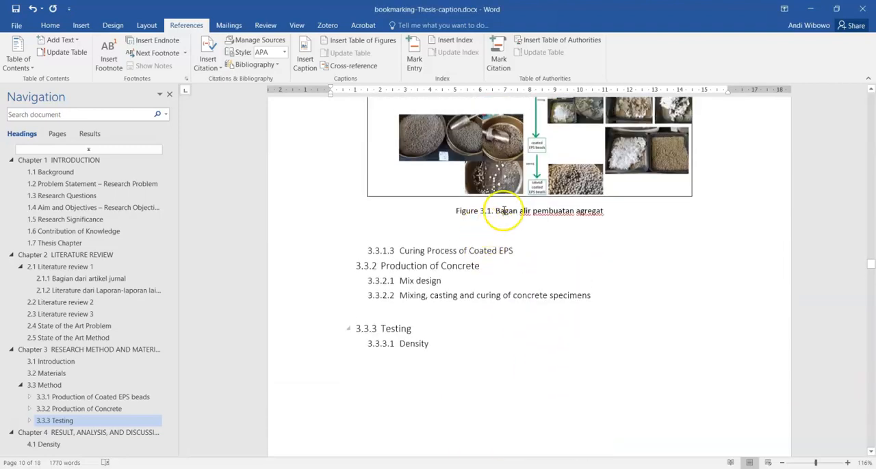
{"action": "scroll", "coordinate": [502, 225], "scroll_direction": "down", "scroll_amount": 10}
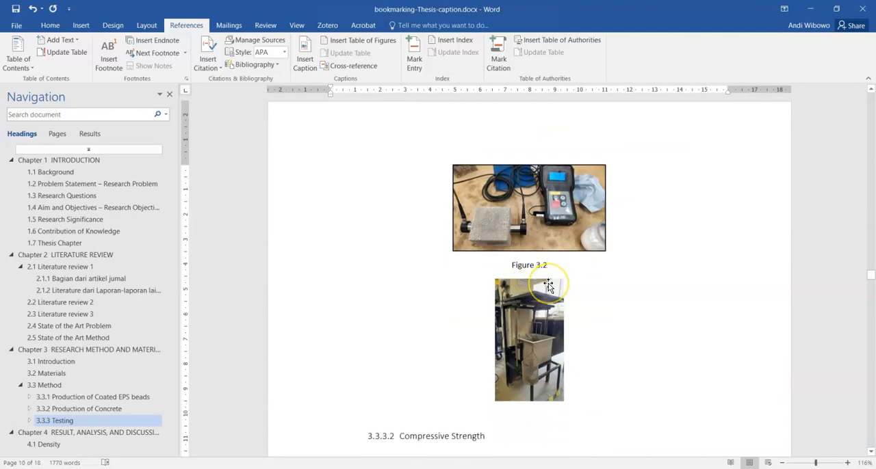
{"action": "type", "text": ","}
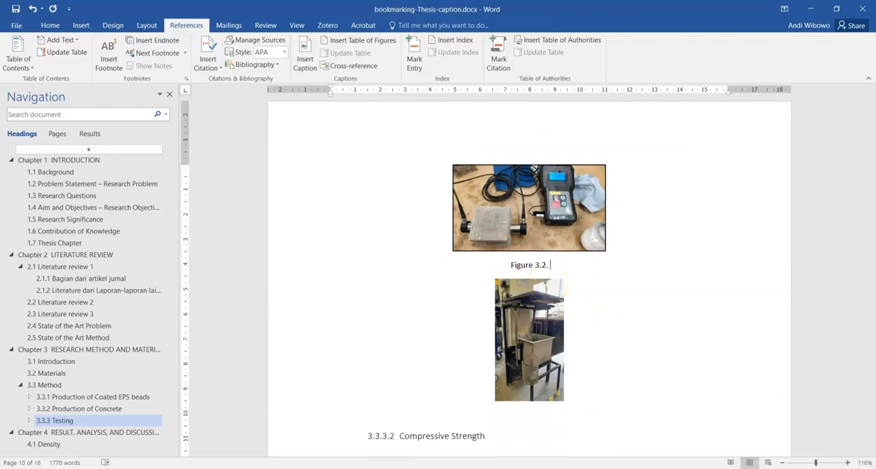
{"action": "type", "text": " alat deteksi"}
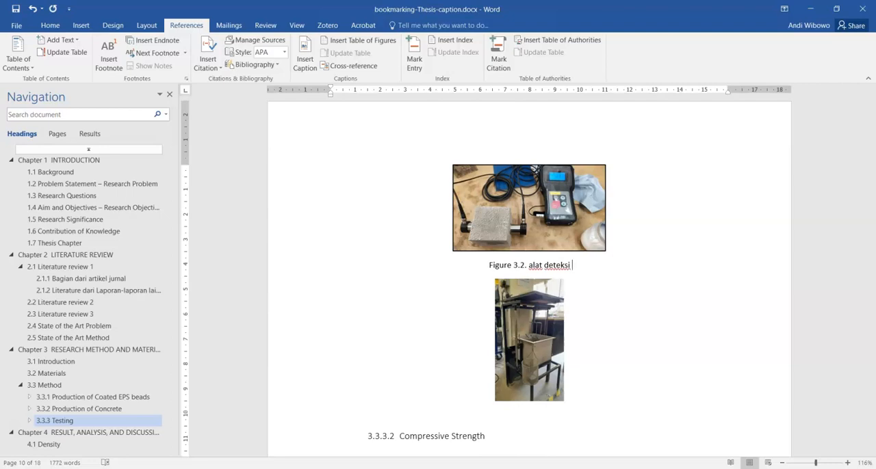
Step: Add an empty line below the second photo in the Density section and insert a Figure caption there
{"action": "left_click", "coordinate": [546, 401]}
{"action": "left_click", "coordinate": [575, 402]}
{"action": "key", "text": "Return"}
{"action": "left_click", "coordinate": [304, 60]}
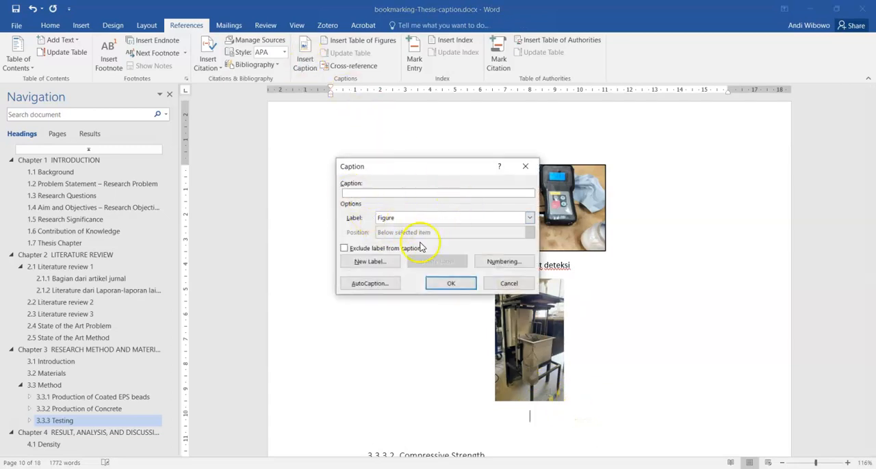
{"action": "left_click", "coordinate": [452, 283]}
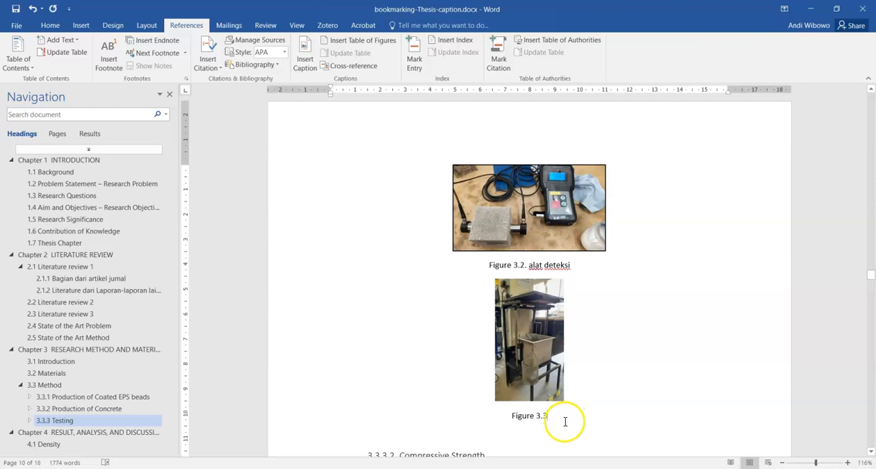
Step: Complete the second photo's caption with a period and the text "alat timbang"
{"action": "type", "text": ". "}
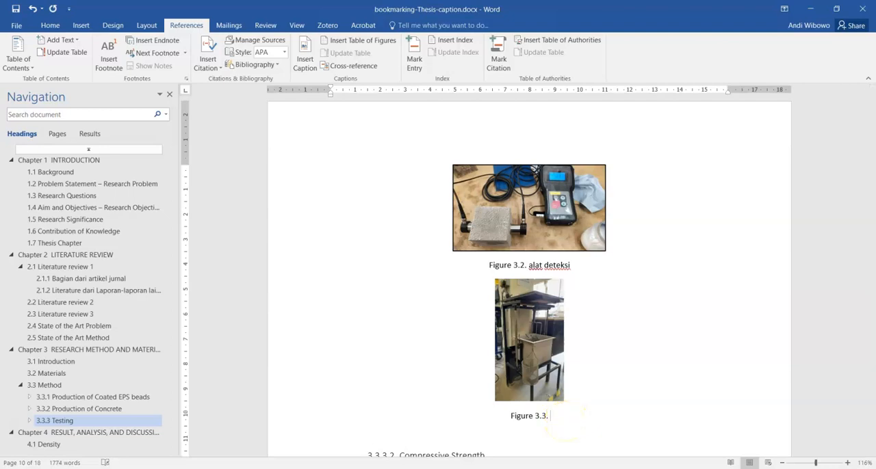
{"action": "type", "text": "alat timbang"}
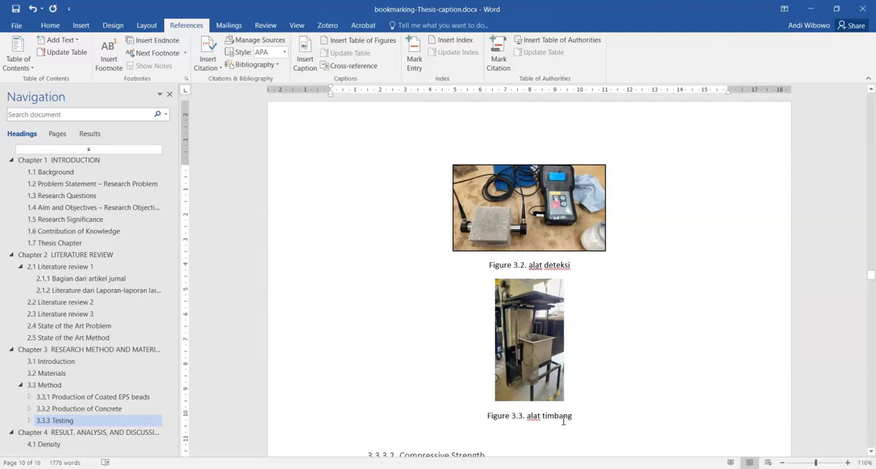
Step: Add an empty line below the Mortar Compressive Strength chart in section 4.2
{"action": "scroll", "coordinate": [563, 422], "scroll_direction": "down", "scroll_amount": 20}
{"action": "scroll", "coordinate": [533, 329], "scroll_direction": "down", "scroll_amount": 15}
{"action": "scroll", "coordinate": [475, 313], "scroll_direction": "up", "scroll_amount": 5}
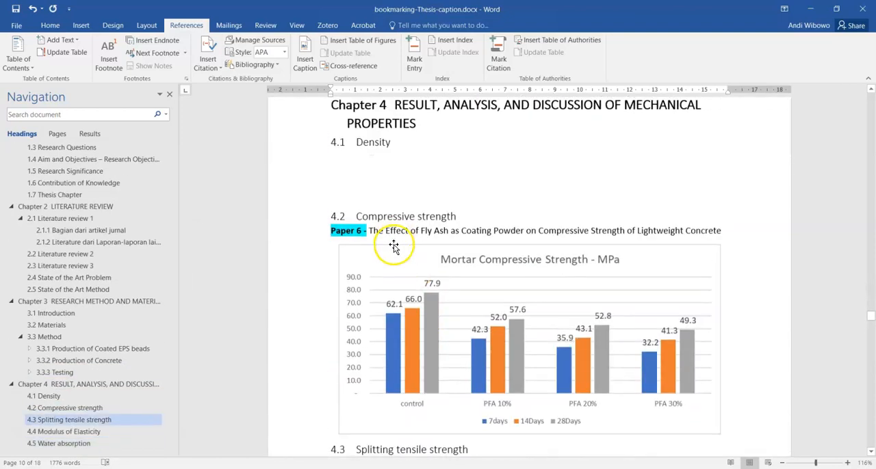
{"action": "scroll", "coordinate": [459, 303], "scroll_direction": "down", "scroll_amount": 8}
{"action": "scroll", "coordinate": [479, 303], "scroll_direction": "up", "scroll_amount": 5}
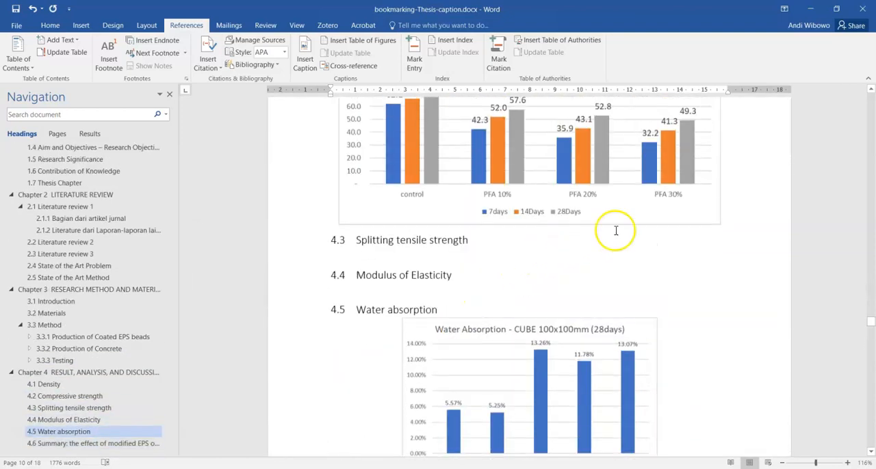
{"action": "left_click", "coordinate": [728, 219]}
{"action": "key", "text": "Return"}
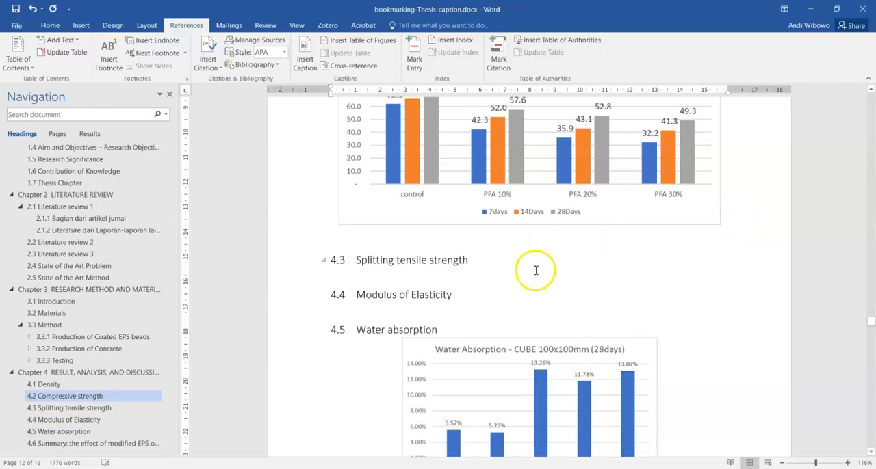
Step: Insert a chapter-numbered Figure caption below the compressive strength chart, followed by a period and the text "grafik kuat tekan"
{"action": "left_click", "coordinate": [305, 54]}
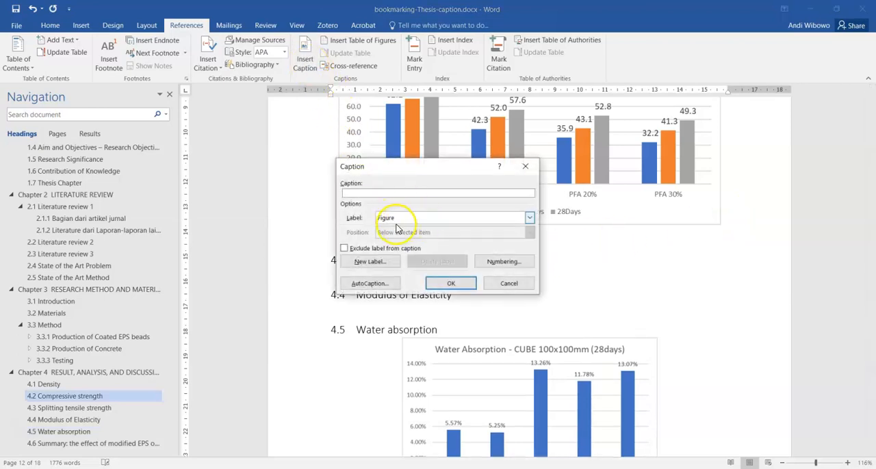
{"action": "left_click", "coordinate": [501, 263]}
{"action": "left_click", "coordinate": [361, 212]}
{"action": "left_click", "coordinate": [441, 282]}
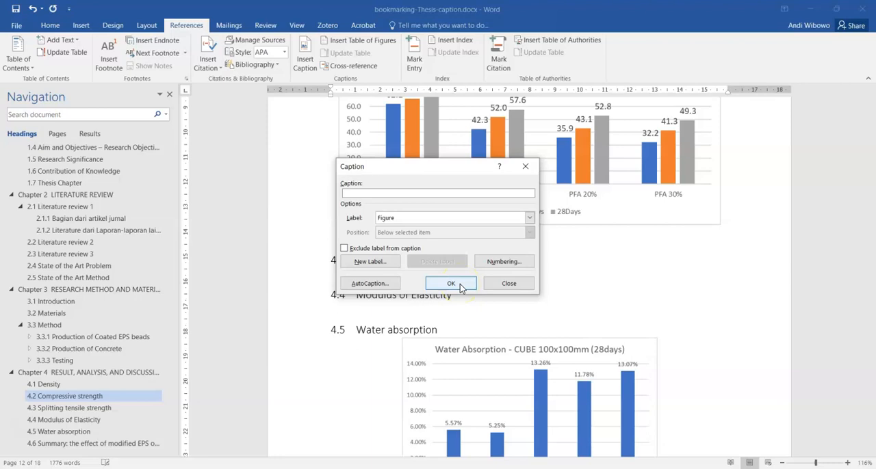
{"action": "left_click", "coordinate": [451, 284]}
{"action": "type", "text": ". grafik"}
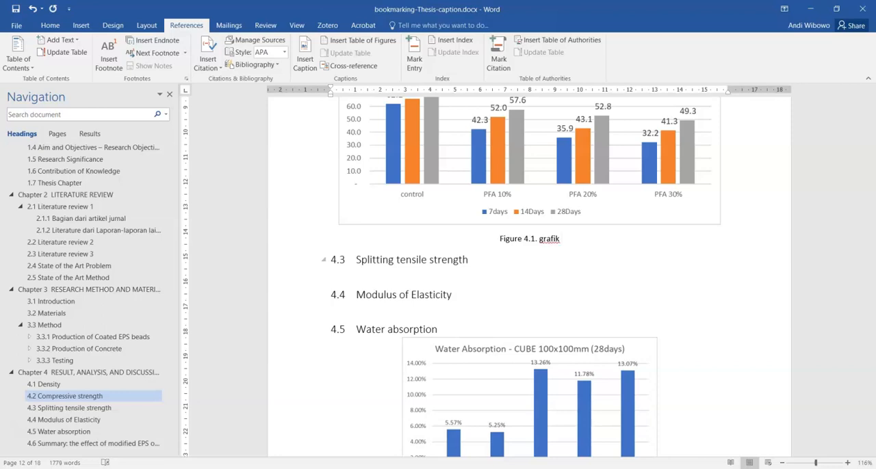
{"action": "type", "text": " kuat tekan"}
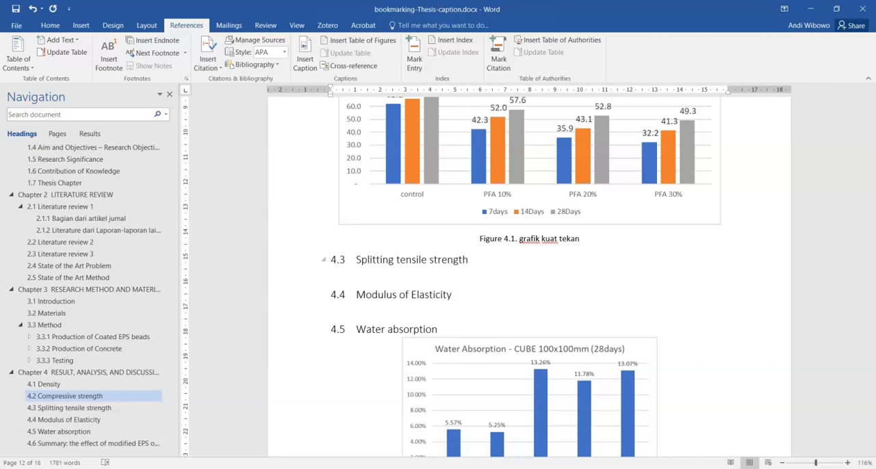
Step: Add an empty line below the chart in section 5.1 Heat Hydration and insert a Figure caption there
{"action": "scroll", "coordinate": [518, 264], "scroll_direction": "down", "scroll_amount": 20}
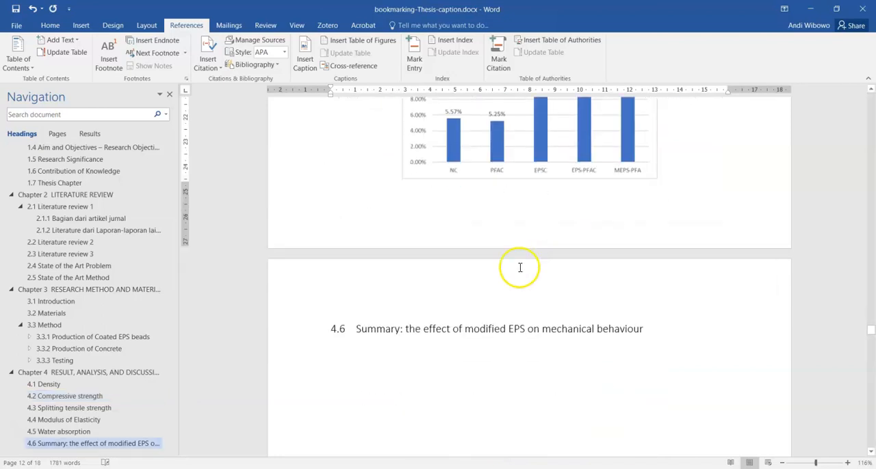
{"action": "scroll", "coordinate": [503, 268], "scroll_direction": "up", "scroll_amount": 8}
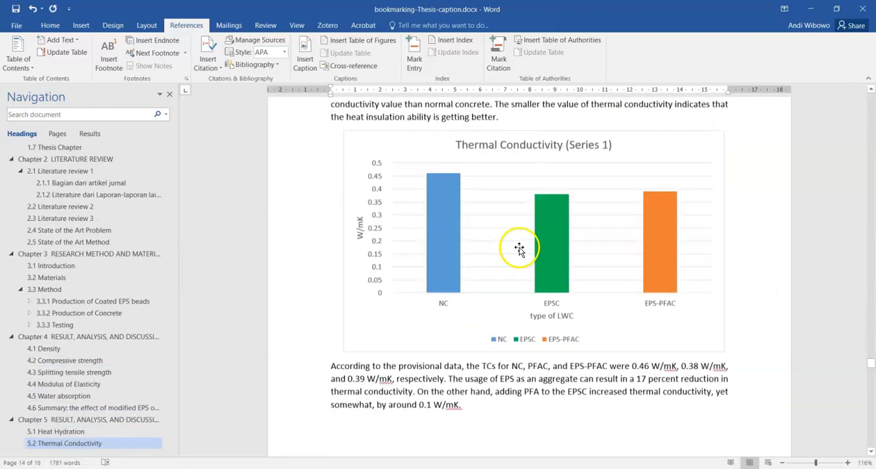
{"action": "key", "text": "Return"}
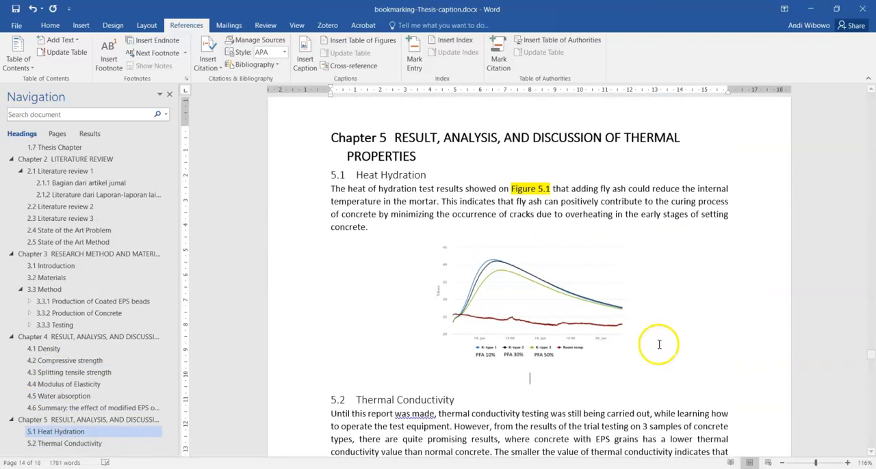
{"action": "left_click", "coordinate": [305, 56]}
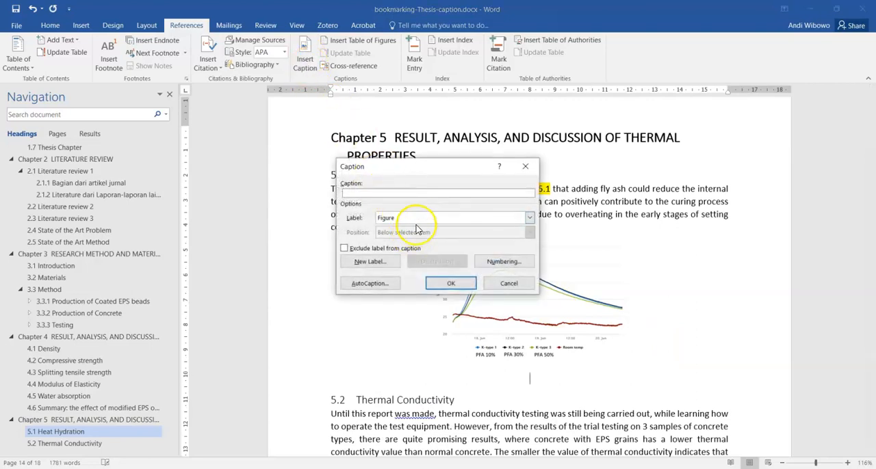
{"action": "left_click", "coordinate": [448, 283]}
Step: Complete the Heat Hydration chart's caption with a period and the text "grafik temperatur"
{"action": "type", "text": ".1."}
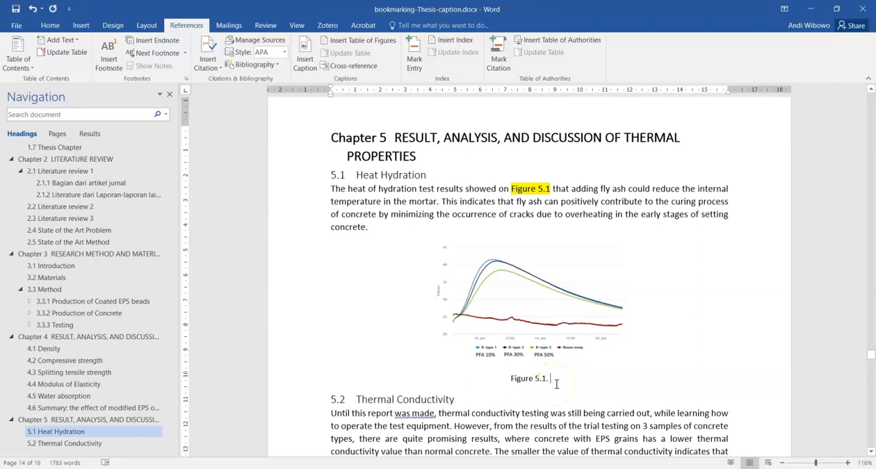
{"action": "type", "text": " grafik temperatur"}
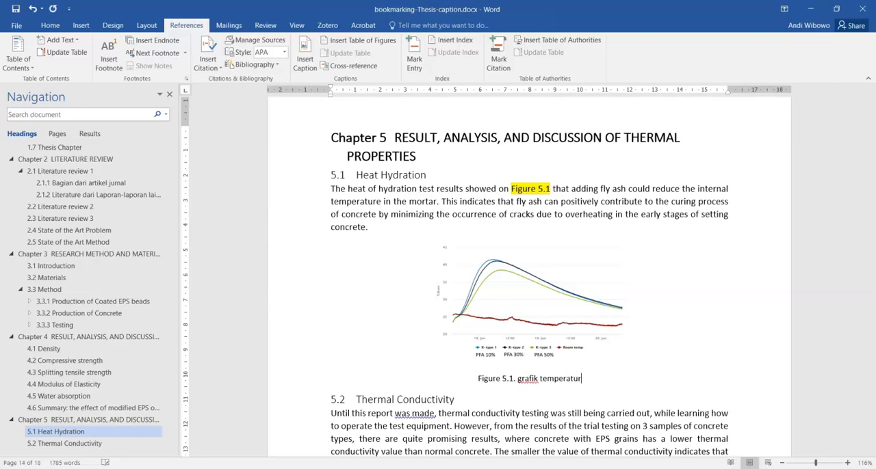
Step: Change the "Table of Figures" title in the front matter to "List of Figures"
{"action": "scroll", "coordinate": [523, 343], "scroll_direction": "up", "scroll_amount": 10}
{"action": "scroll", "coordinate": [521, 286], "scroll_direction": "up", "scroll_amount": 20}
{"action": "scroll", "coordinate": [490, 281], "scroll_direction": "up", "scroll_amount": 20}
{"action": "scroll", "coordinate": [490, 282], "scroll_direction": "up", "scroll_amount": 20}
{"action": "scroll", "coordinate": [43, 207], "scroll_direction": "up", "scroll_amount": 3}
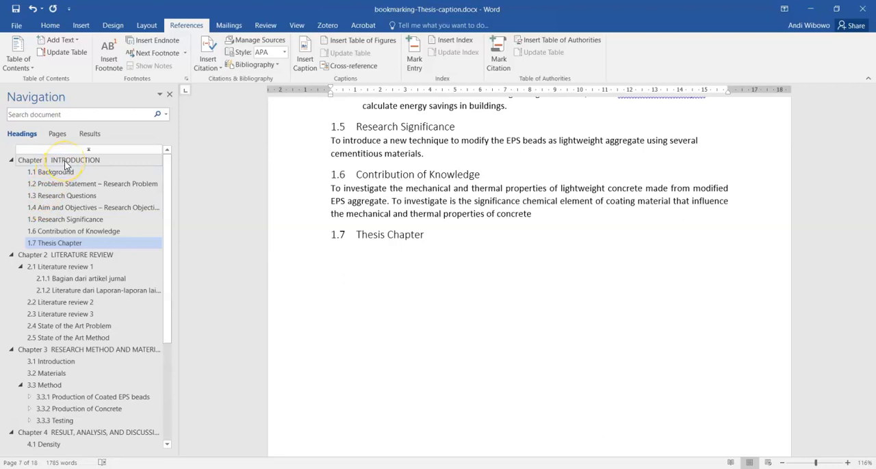
{"action": "scroll", "coordinate": [522, 280], "scroll_direction": "up", "scroll_amount": 20}
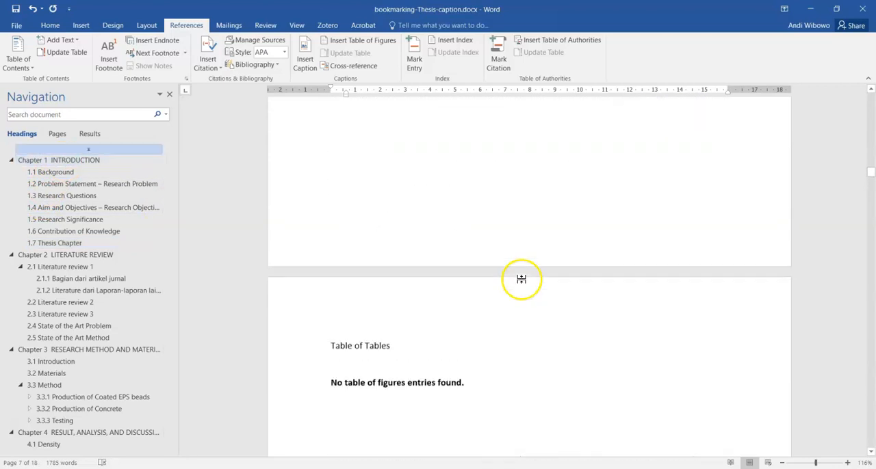
{"action": "scroll", "coordinate": [422, 346], "scroll_direction": "up", "scroll_amount": 15}
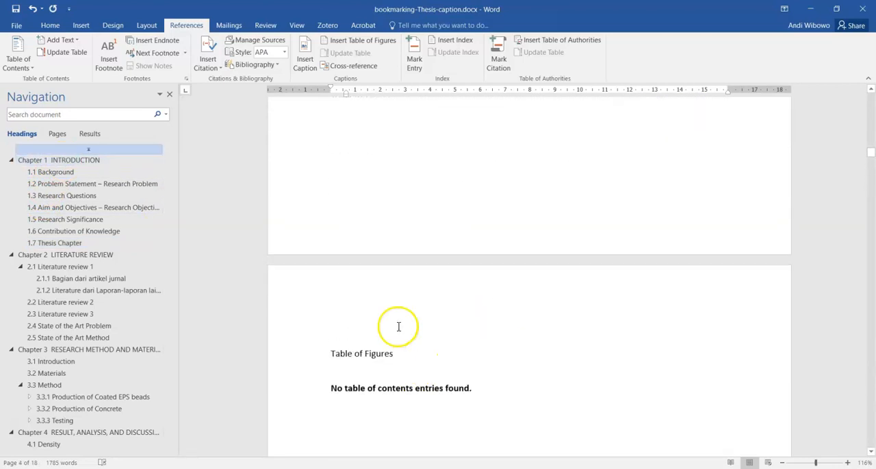
{"action": "left_click_drag", "start_coordinate": [355, 359], "coordinate": [332, 362]}
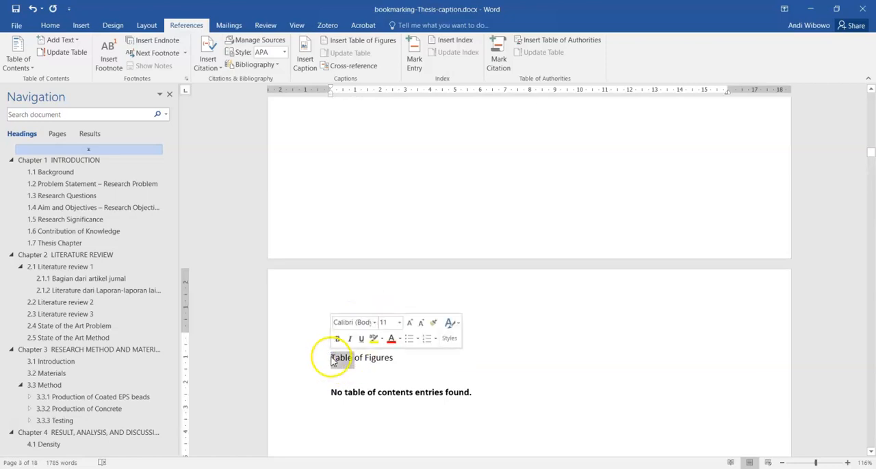
{"action": "type", "text": "L"}
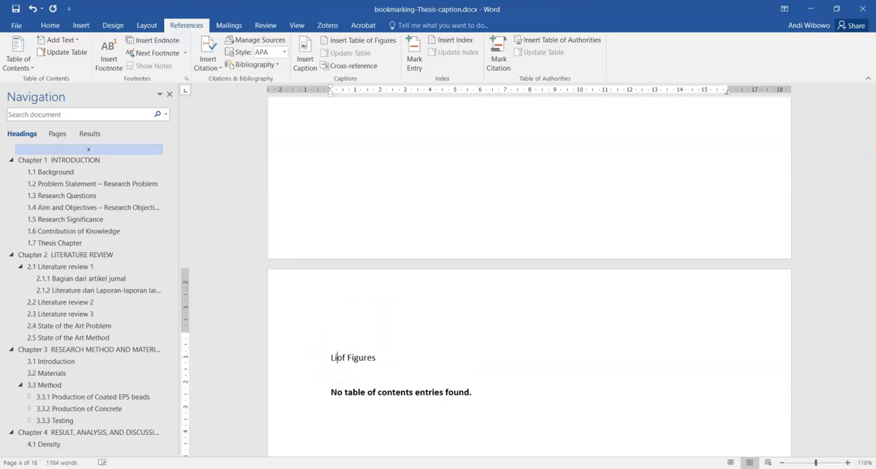
{"action": "type", "text": "ist"}
Step: Replace the empty list under "List of Figures" with a table of figures using the Figure caption label and a dotted tab leader
{"action": "left_click", "coordinate": [352, 392]}
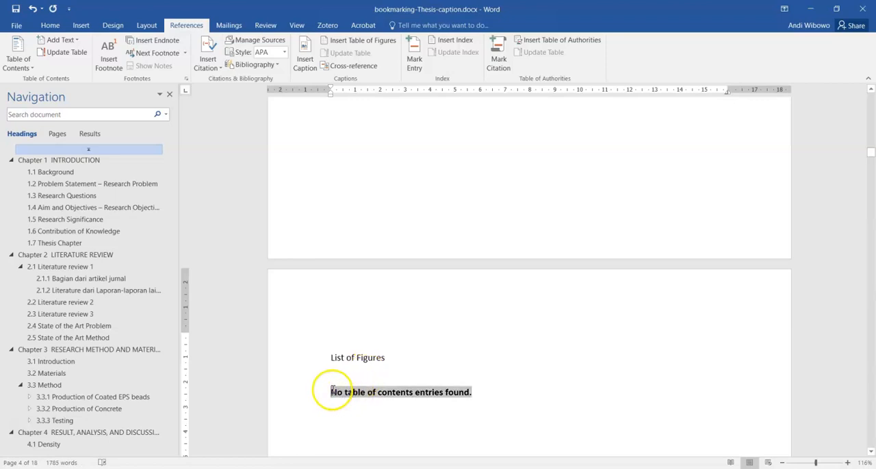
{"action": "left_click", "coordinate": [355, 42]}
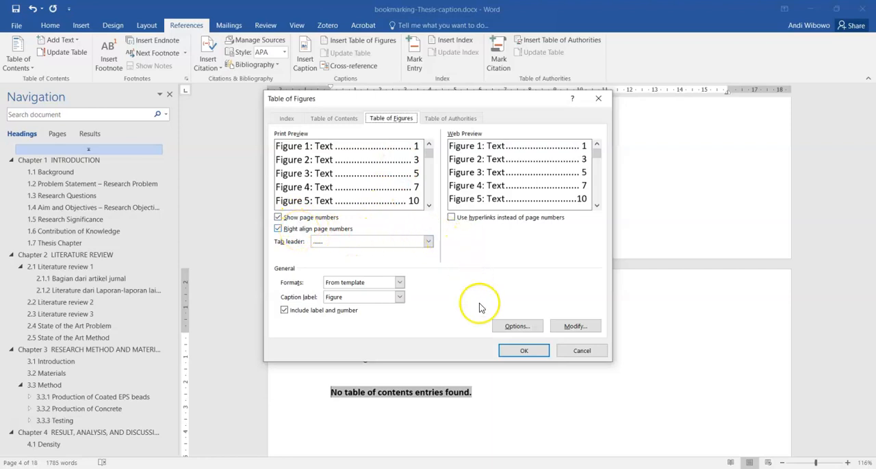
{"action": "left_click", "coordinate": [322, 242]}
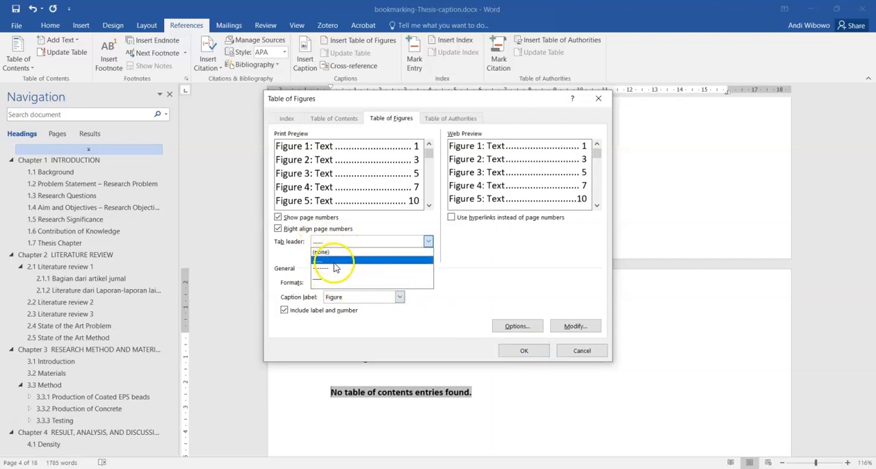
{"action": "left_click", "coordinate": [335, 267]}
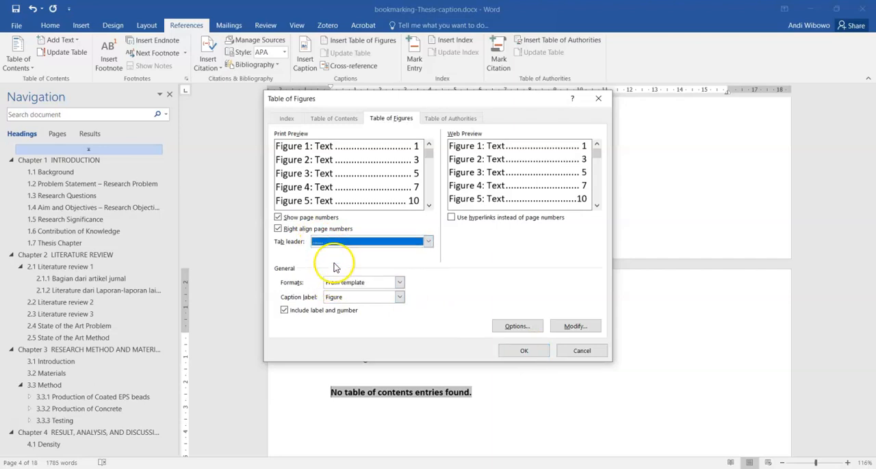
{"action": "left_click", "coordinate": [524, 351]}
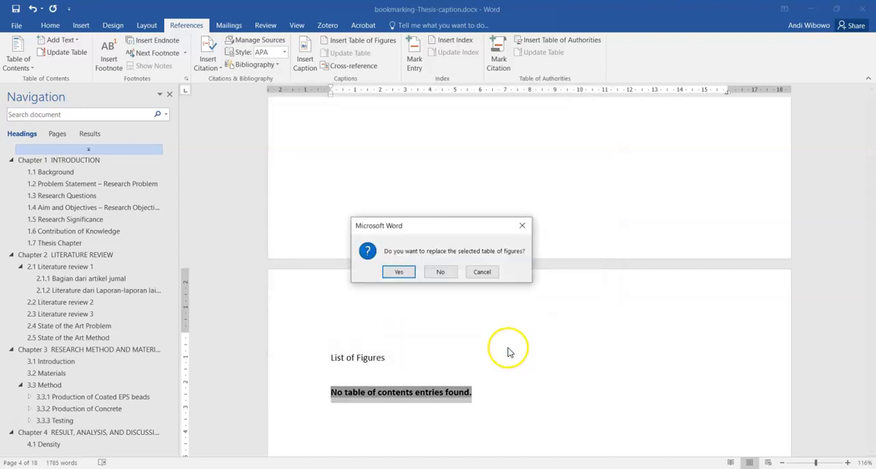
{"action": "left_click", "coordinate": [399, 272]}
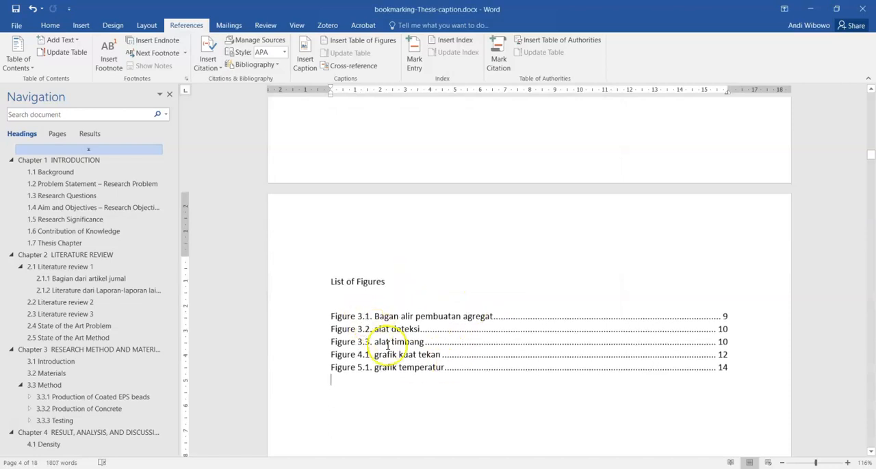
Step: Begin a caption above the first table in section 2.5 State of the Art Method, with Table as its label
{"action": "scroll", "coordinate": [400, 329], "scroll_direction": "down", "scroll_amount": 5}
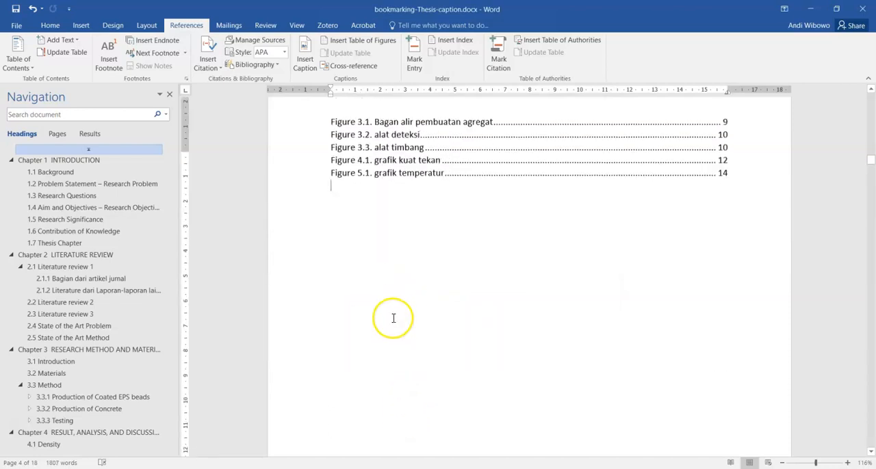
{"action": "scroll", "coordinate": [401, 241], "scroll_direction": "up", "scroll_amount": 5}
{"action": "scroll", "coordinate": [403, 247], "scroll_direction": "down", "scroll_amount": 5}
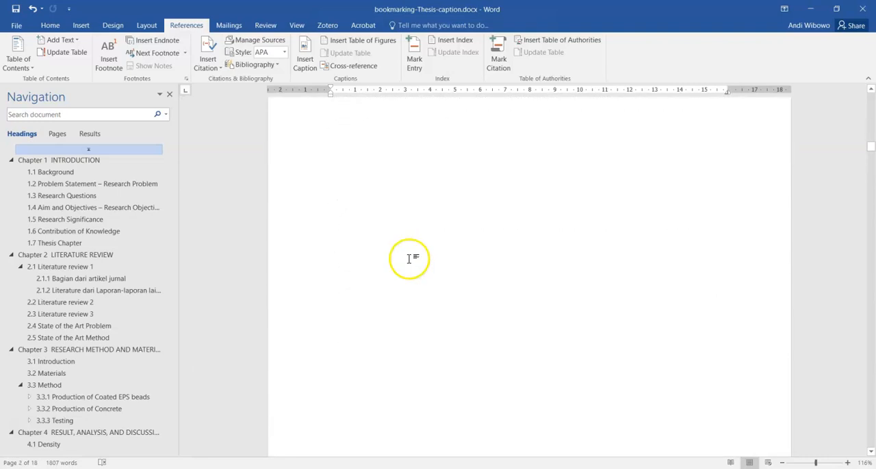
{"action": "scroll", "coordinate": [410, 258], "scroll_direction": "down", "scroll_amount": 8}
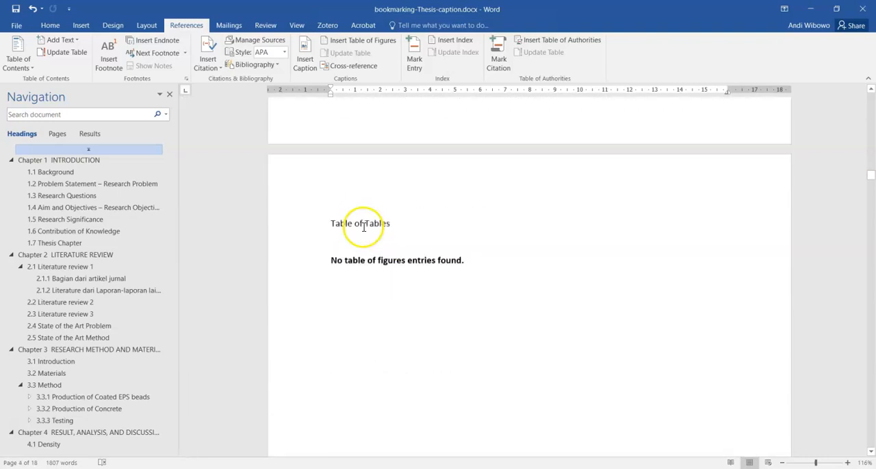
{"action": "scroll", "coordinate": [374, 230], "scroll_direction": "down", "scroll_amount": 15}
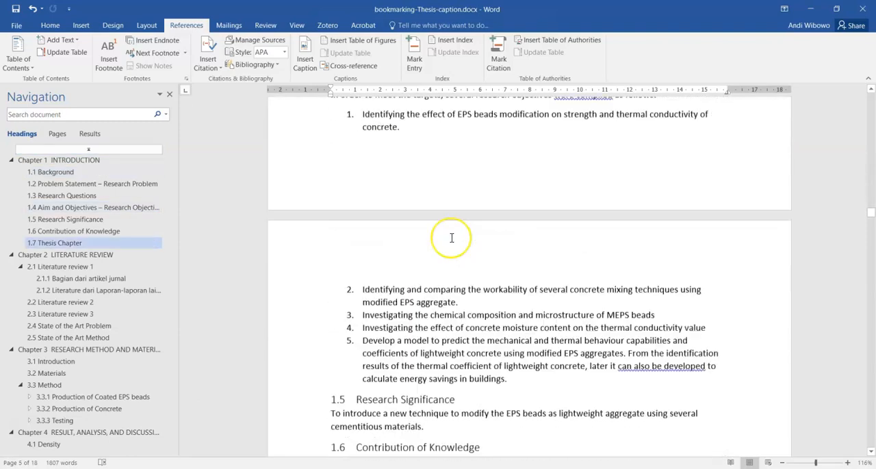
{"action": "scroll", "coordinate": [451, 237], "scroll_direction": "down", "scroll_amount": 10}
{"action": "scroll", "coordinate": [465, 260], "scroll_direction": "up", "scroll_amount": 3}
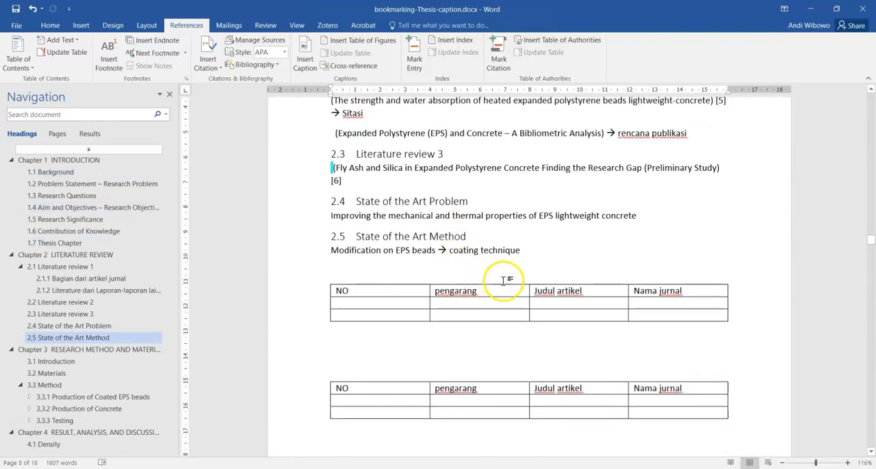
{"action": "left_click", "coordinate": [305, 63]}
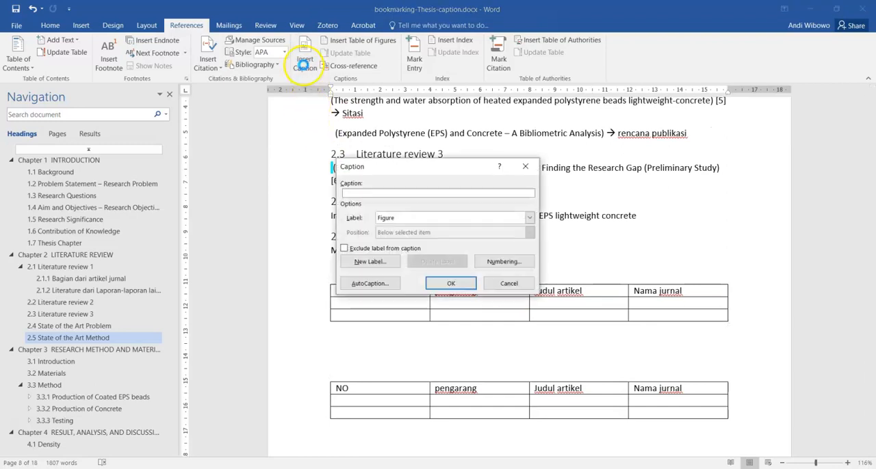
{"action": "left_click", "coordinate": [408, 218]}
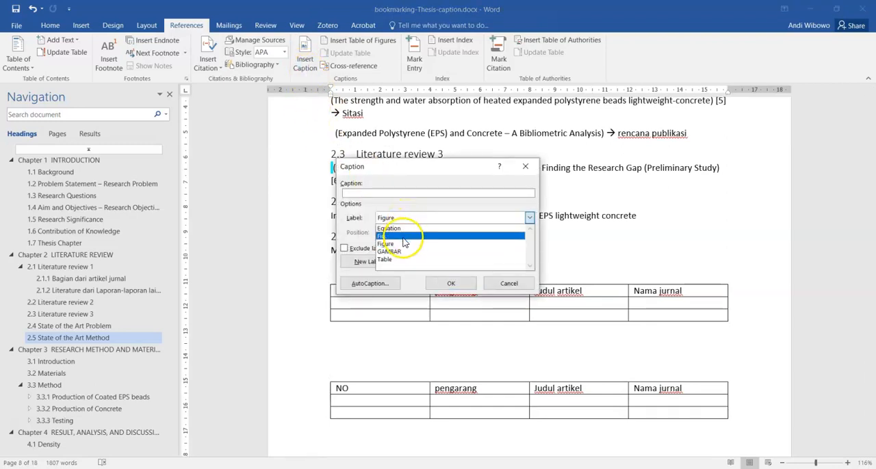
{"action": "left_click", "coordinate": [393, 260]}
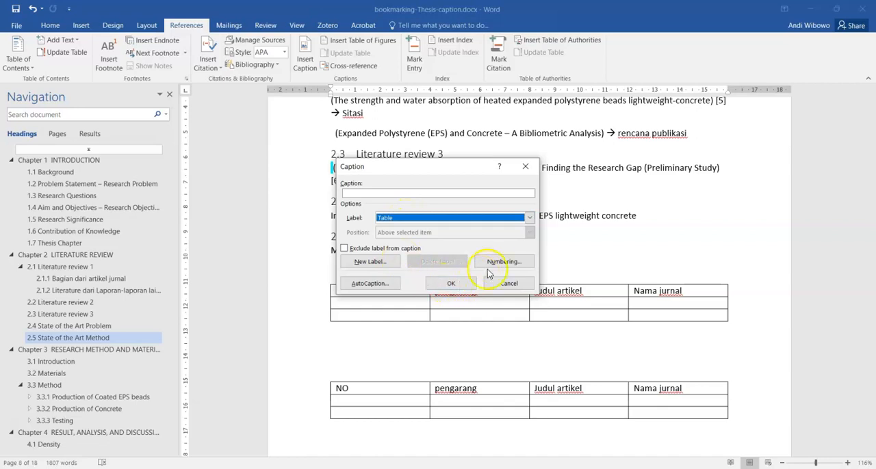
Step: Include the chapter number in the Table caption numbering, based on Heading 1 with a period separator, and insert the caption
{"action": "left_click", "coordinate": [503, 262]}
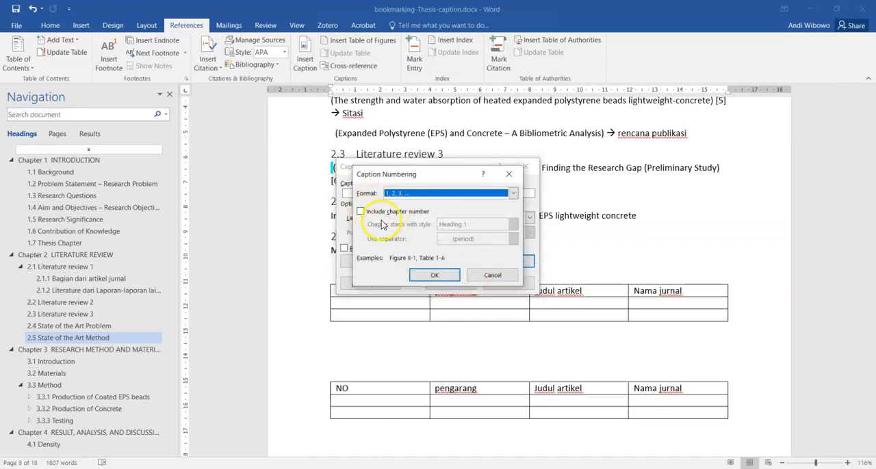
{"action": "left_click", "coordinate": [361, 212]}
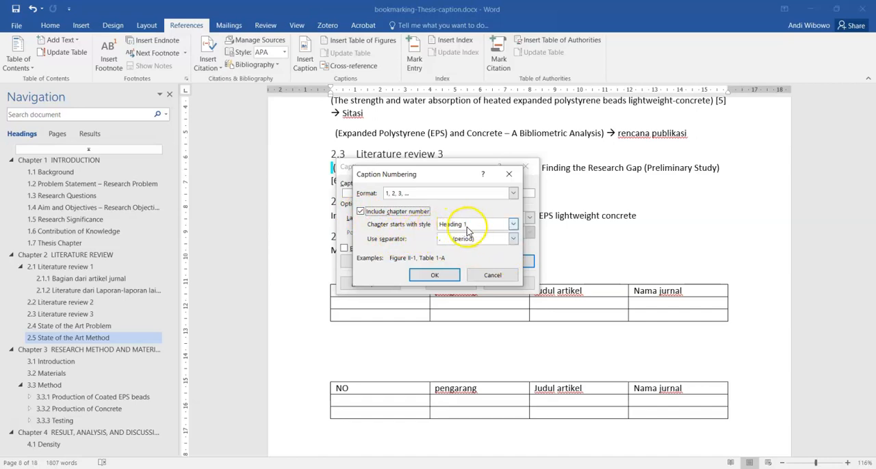
{"action": "left_click", "coordinate": [445, 277]}
{"action": "left_click", "coordinate": [449, 283]}
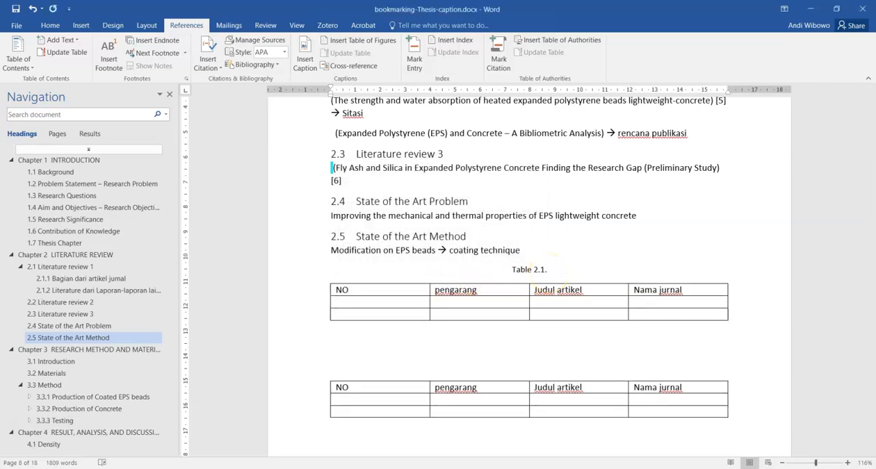
Step: Complete the first table's caption in section 2.5 with a period and the text "table daftar artikel"
{"action": "scroll", "coordinate": [470, 293], "scroll_direction": "up", "scroll_amount": 1}
{"action": "left_click_drag", "start_coordinate": [513, 322], "coordinate": [551, 322]}
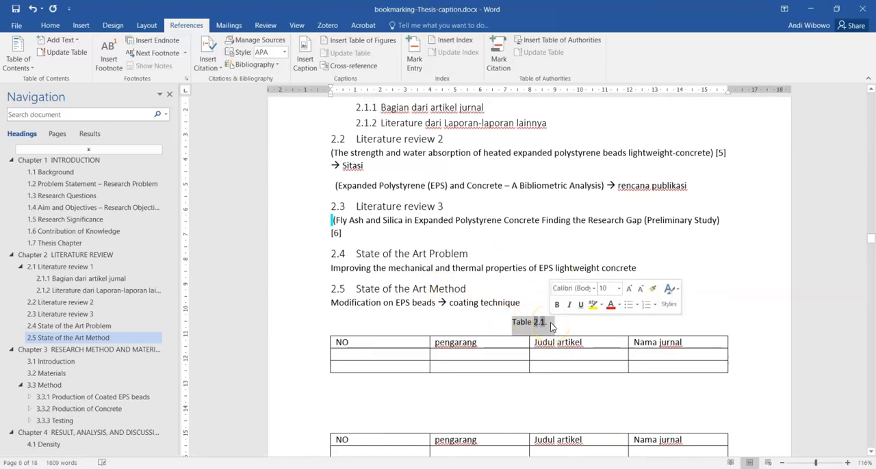
{"action": "left_click", "coordinate": [553, 322]}
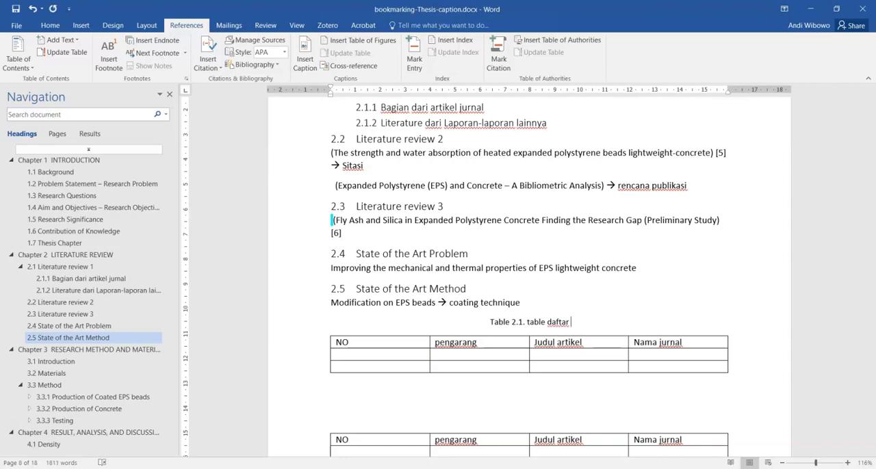
{"action": "type", "text": "rtikel"}
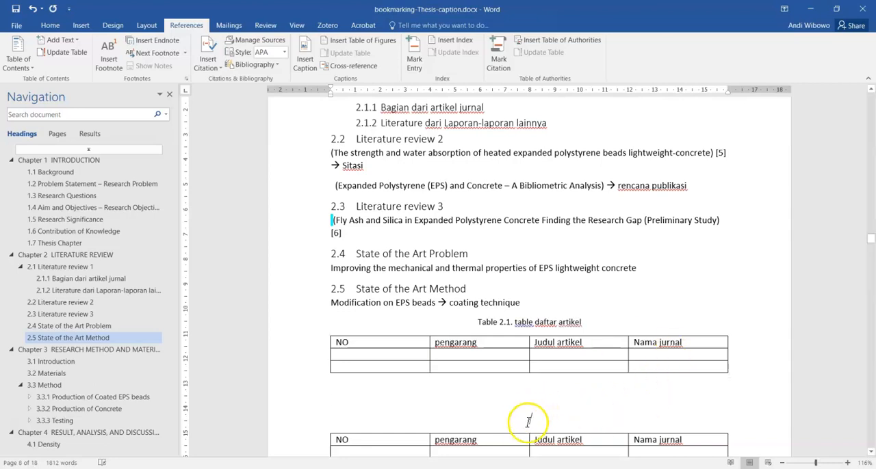
Step: Insert a Table caption above the second table in section 2.5, followed by a period and the text "table artikel 2"
{"action": "left_click", "coordinate": [305, 58]}
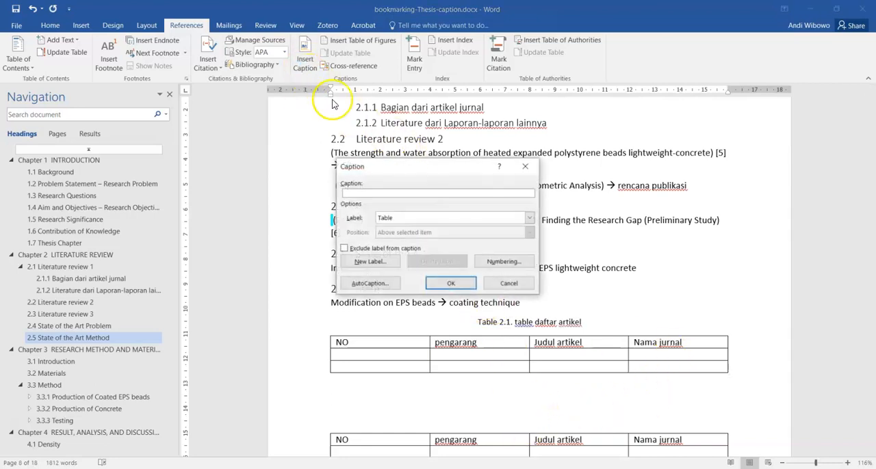
{"action": "left_click", "coordinate": [448, 284]}
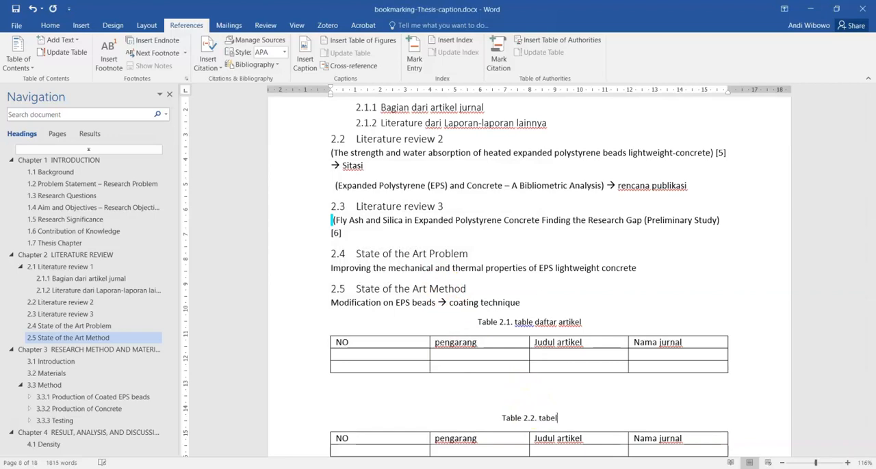
{"action": "type", "text": "2"}
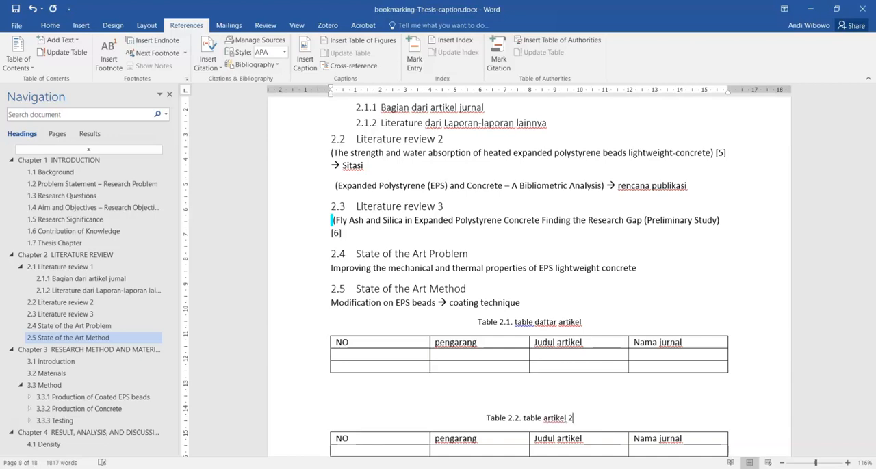
Step: Insert a Table caption with chapter numbering above the first table in section 5.4, the one with the Name and Jurusan columns
{"action": "scroll", "coordinate": [498, 375], "scroll_direction": "down", "scroll_amount": 20}
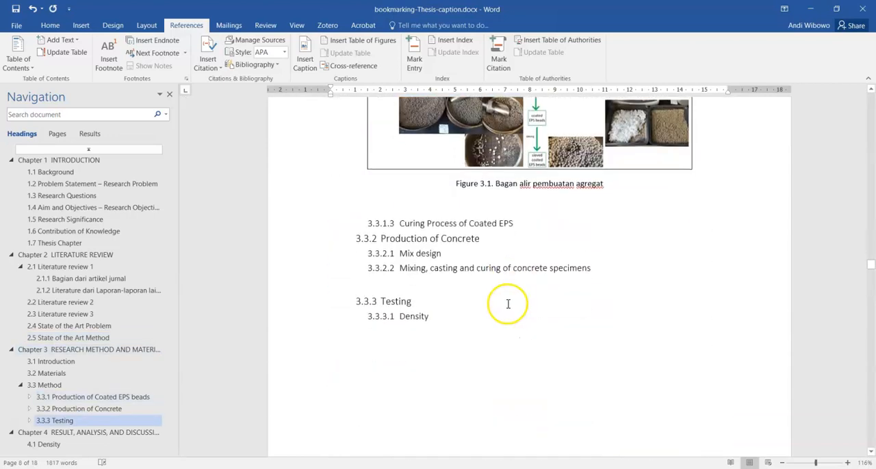
{"action": "scroll", "coordinate": [507, 301], "scroll_direction": "down", "scroll_amount": 20}
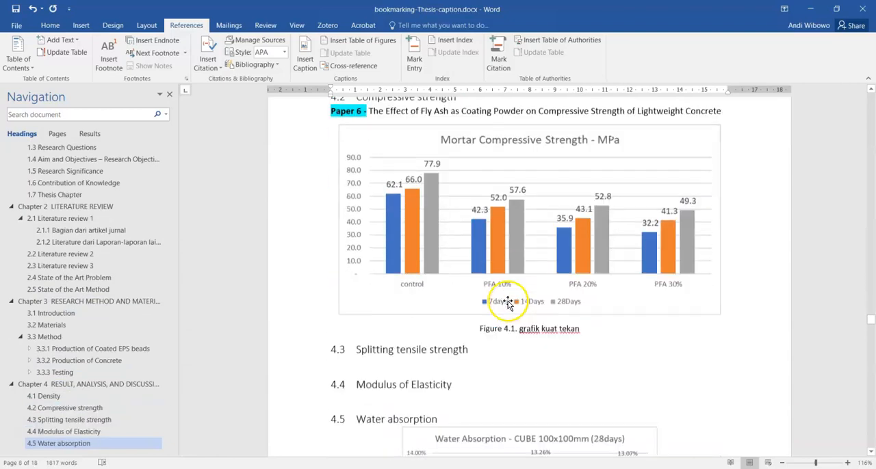
{"action": "scroll", "coordinate": [508, 301], "scroll_direction": "down", "scroll_amount": 20}
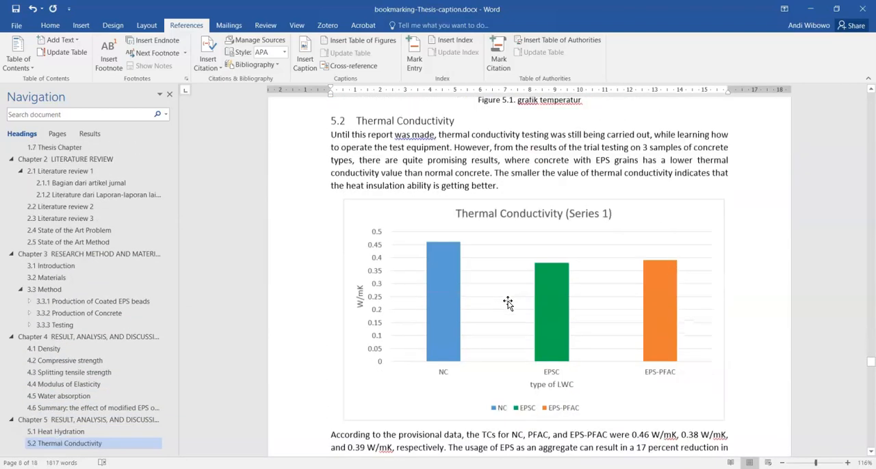
{"action": "scroll", "coordinate": [509, 301], "scroll_direction": "down", "scroll_amount": 15}
{"action": "scroll", "coordinate": [509, 299], "scroll_direction": "up", "scroll_amount": 3}
{"action": "left_click", "coordinate": [510, 291]}
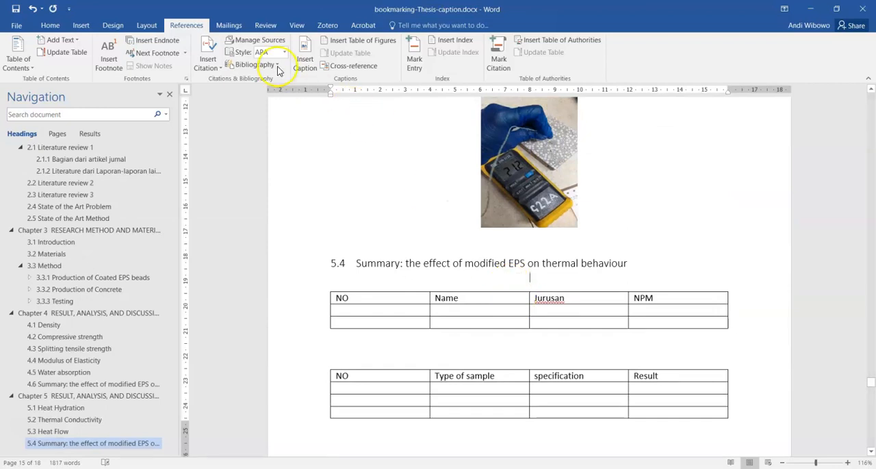
{"action": "left_click", "coordinate": [312, 61]}
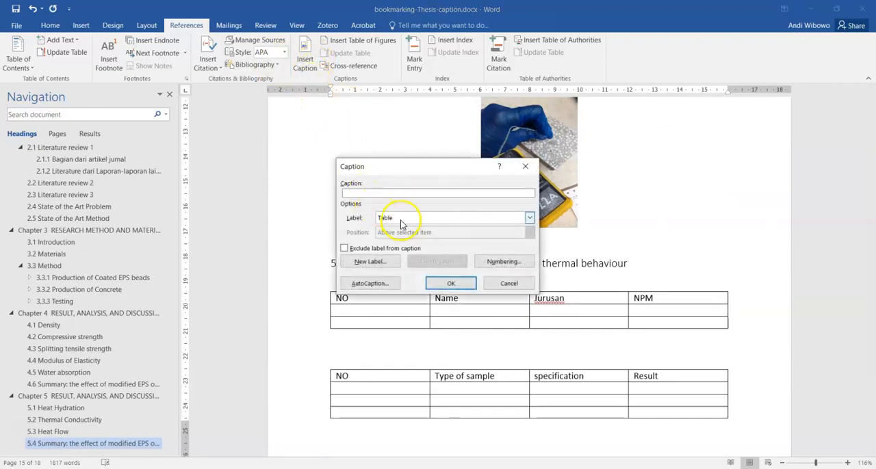
{"action": "left_click", "coordinate": [503, 262]}
{"action": "left_click", "coordinate": [360, 211]}
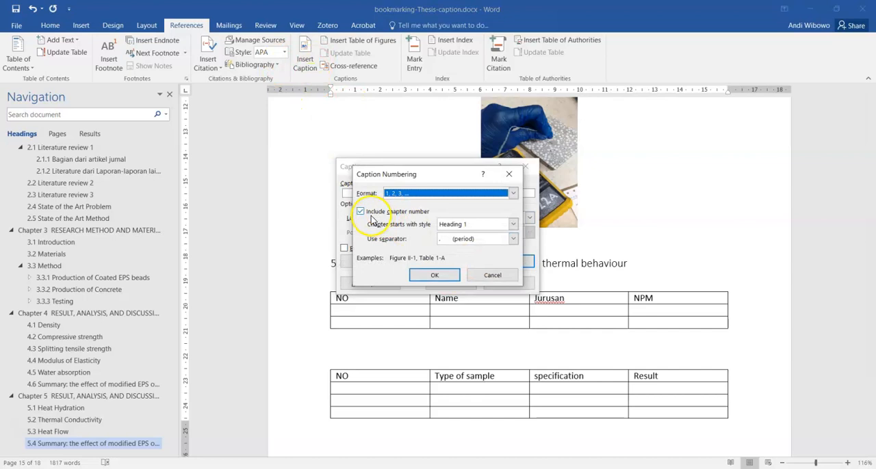
{"action": "left_click", "coordinate": [433, 276]}
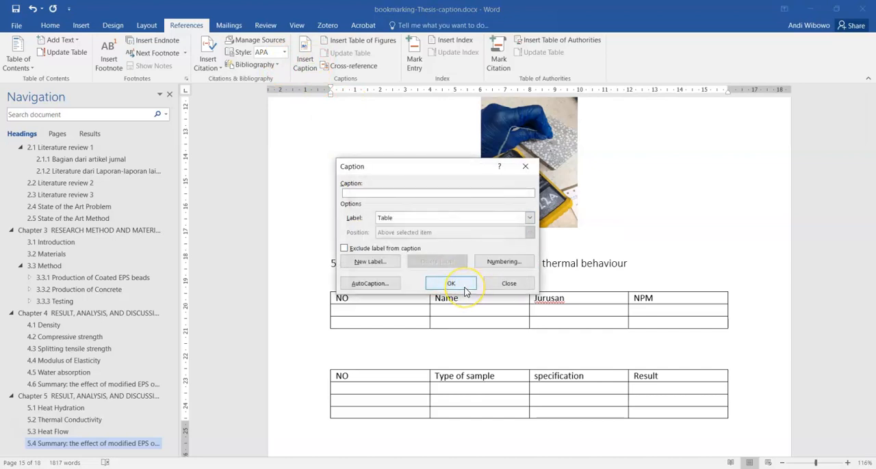
{"action": "left_click", "coordinate": [451, 283]}
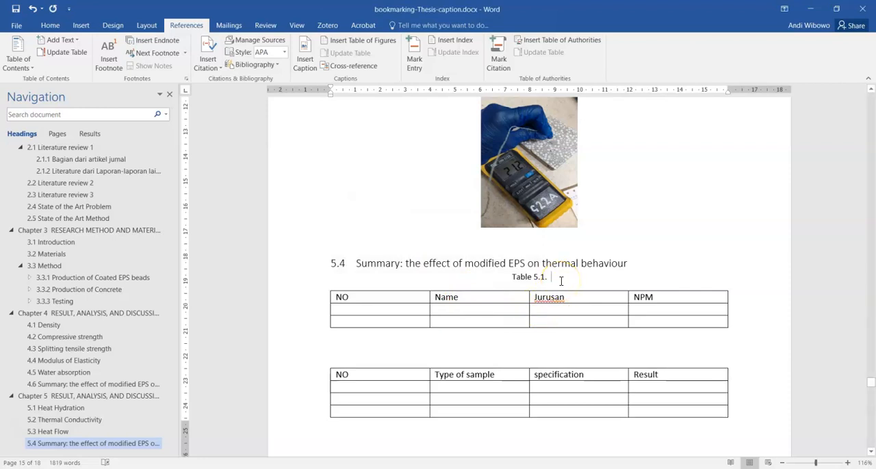
Step: Complete the section 5.4 table's caption with a period and the text "nama mahasiswa"
{"action": "type", "text": "nama mahasiswa"}
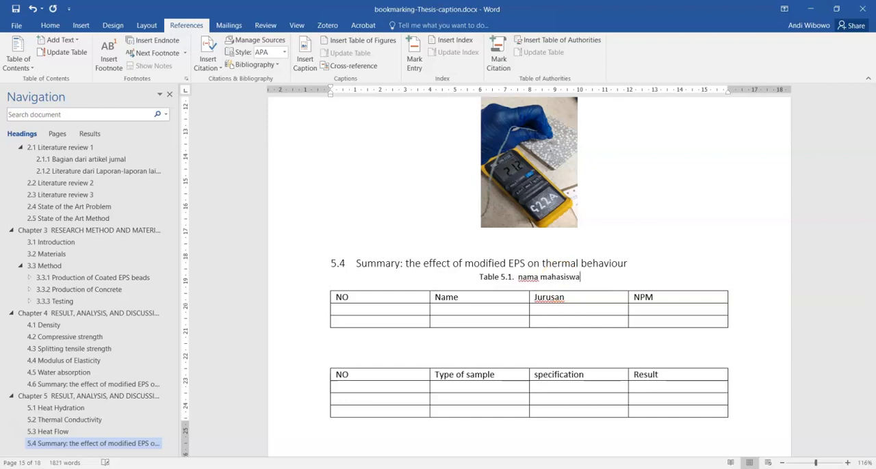
Step: Change the "Table of Tables" heading before the thesis chapters to "List of Tables"
{"action": "scroll", "coordinate": [489, 280], "scroll_direction": "up", "scroll_amount": 12}
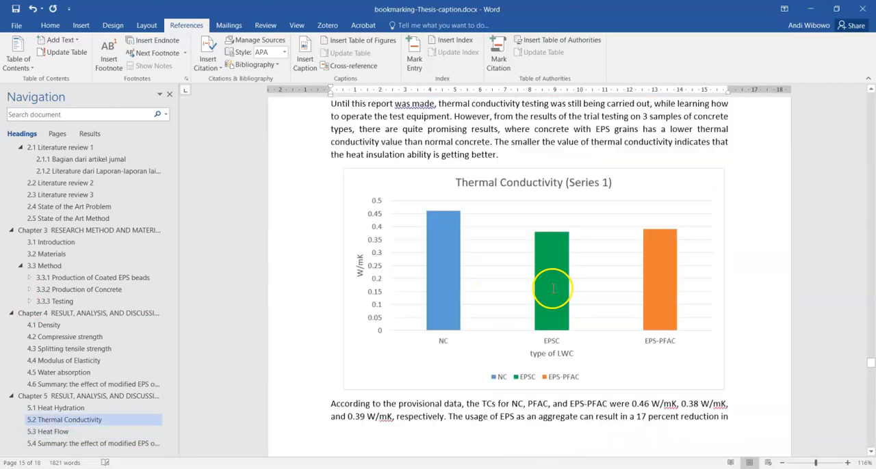
{"action": "left_click_drag", "start_coordinate": [870, 368], "coordinate": [871, 115]}
{"action": "scroll", "coordinate": [385, 260], "scroll_direction": "down", "scroll_amount": 15}
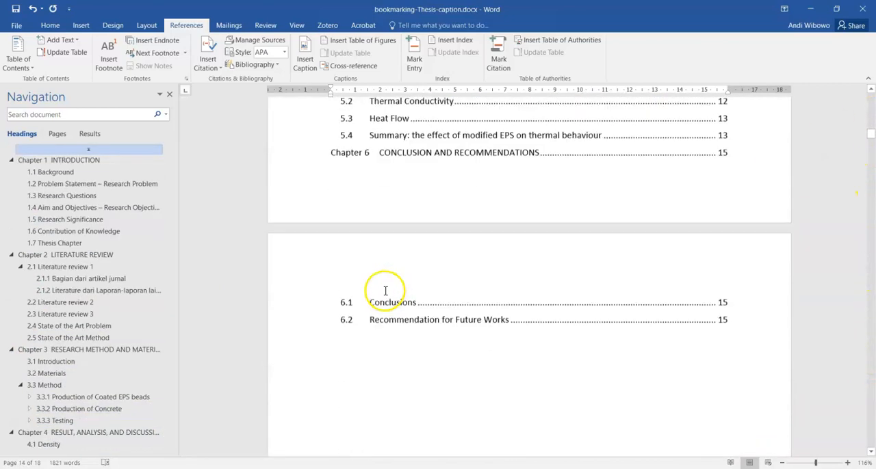
{"action": "scroll", "coordinate": [385, 291], "scroll_direction": "up", "scroll_amount": 2}
{"action": "scroll", "coordinate": [373, 237], "scroll_direction": "down", "scroll_amount": 6}
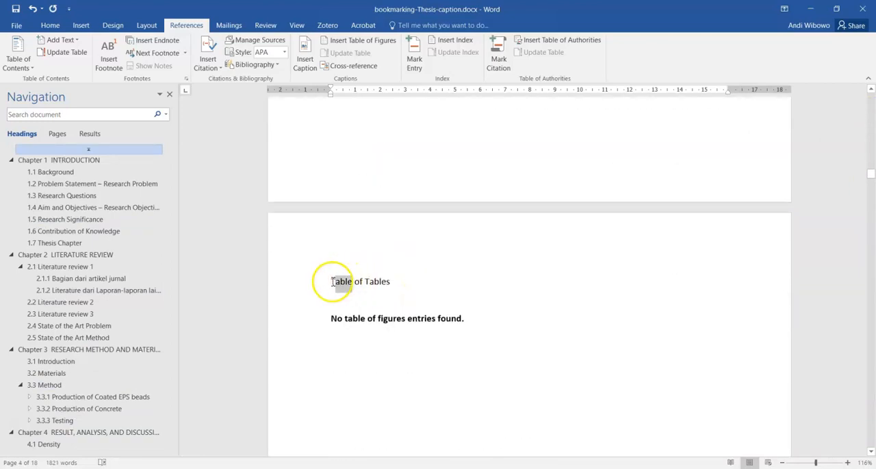
{"action": "double_click", "coordinate": [333, 282]}
{"action": "type", "text": "List"}
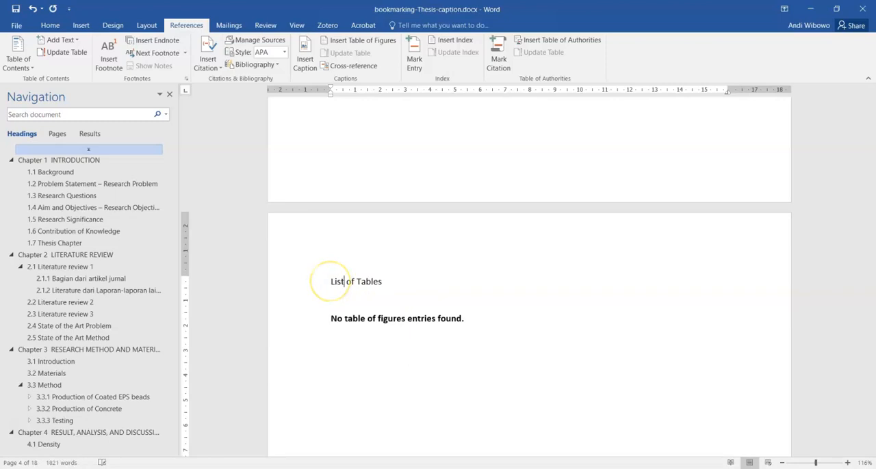
Step: Replace the empty list under the List of Tables heading with a table of figures using the Table caption label and template format
{"action": "triple_click", "coordinate": [348, 319]}
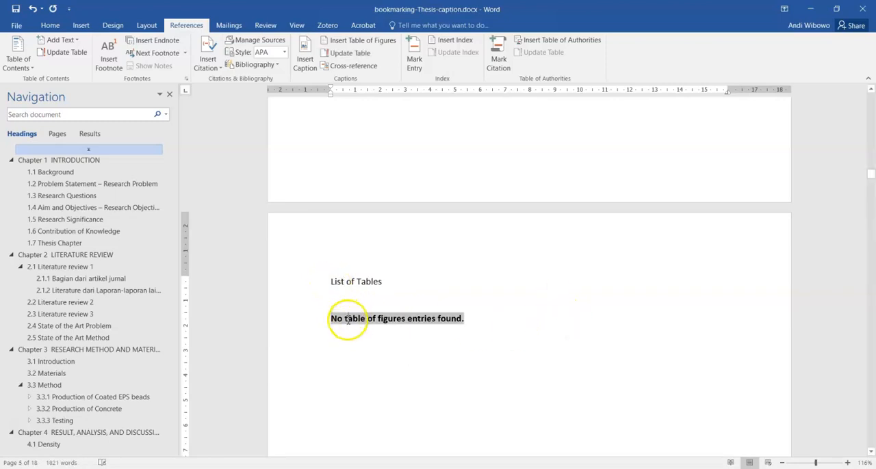
{"action": "left_click", "coordinate": [340, 42]}
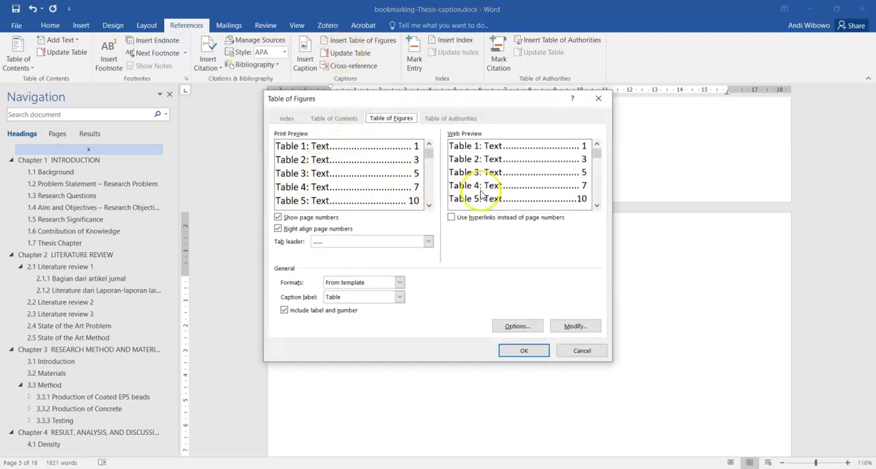
{"action": "left_click", "coordinate": [521, 352]}
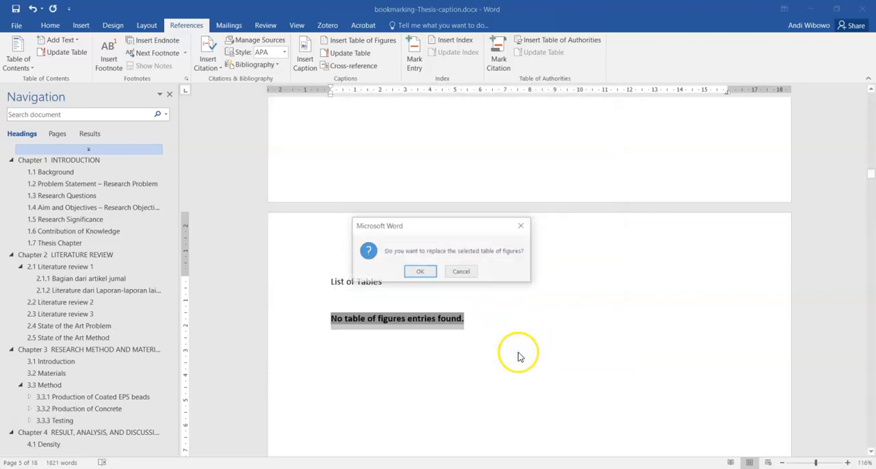
{"action": "left_click", "coordinate": [419, 272]}
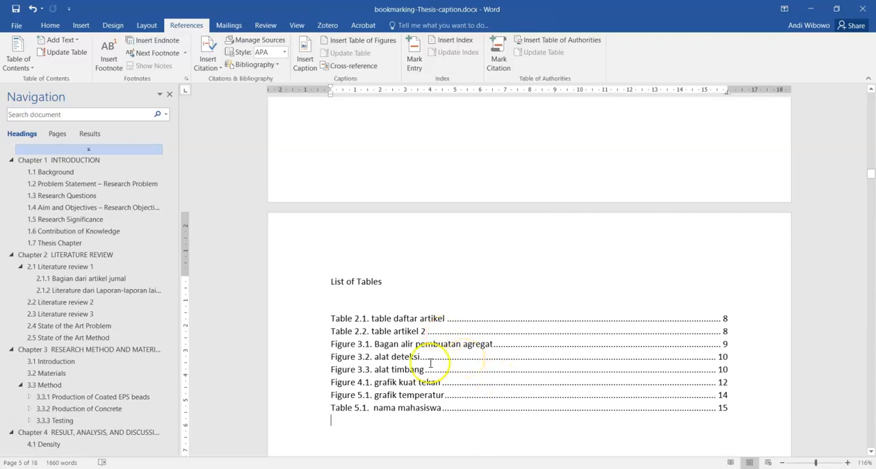
Step: Delete the entire generated list of mixed table and figure entries under the List of Tables heading
{"action": "left_click_drag", "start_coordinate": [330, 319], "coordinate": [371, 403]}
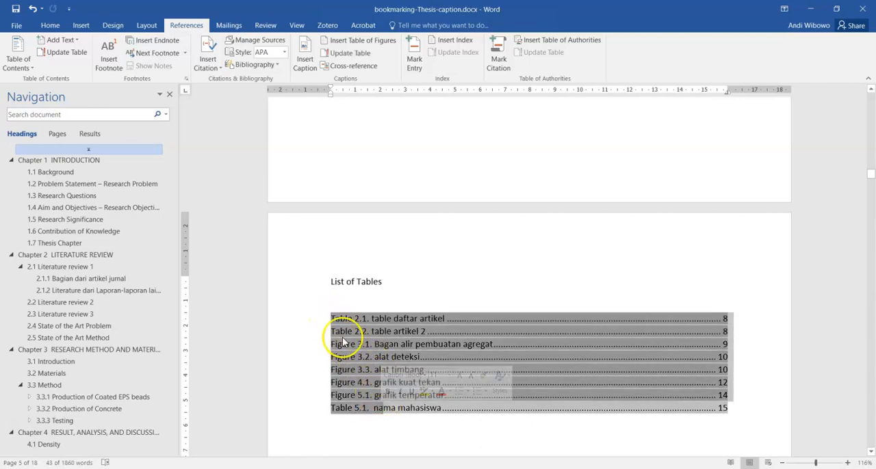
{"action": "scroll", "coordinate": [369, 302], "scroll_direction": "up", "scroll_amount": 15}
{"action": "scroll", "coordinate": [363, 235], "scroll_direction": "down", "scroll_amount": 5}
{"action": "scroll", "coordinate": [342, 196], "scroll_direction": "up", "scroll_amount": 4}
{"action": "scroll", "coordinate": [332, 157], "scroll_direction": "down", "scroll_amount": 10}
{"action": "left_click", "coordinate": [470, 314]}
{"action": "left_click_drag", "start_coordinate": [737, 250], "coordinate": [307, 170]}
{"action": "key", "text": "Delete"}
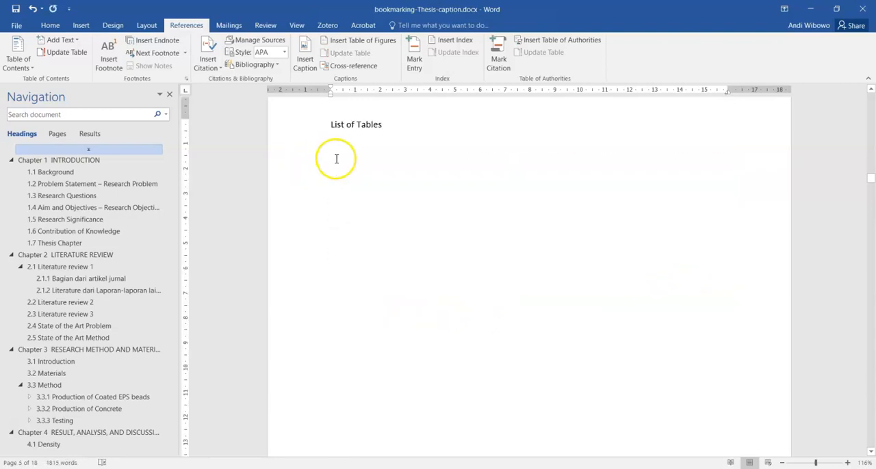
Step: Insert a table of figures with the Table caption label, including label and number, below the List of Tables heading
{"action": "right_click", "coordinate": [336, 158]}
{"action": "key", "text": "Escape"}
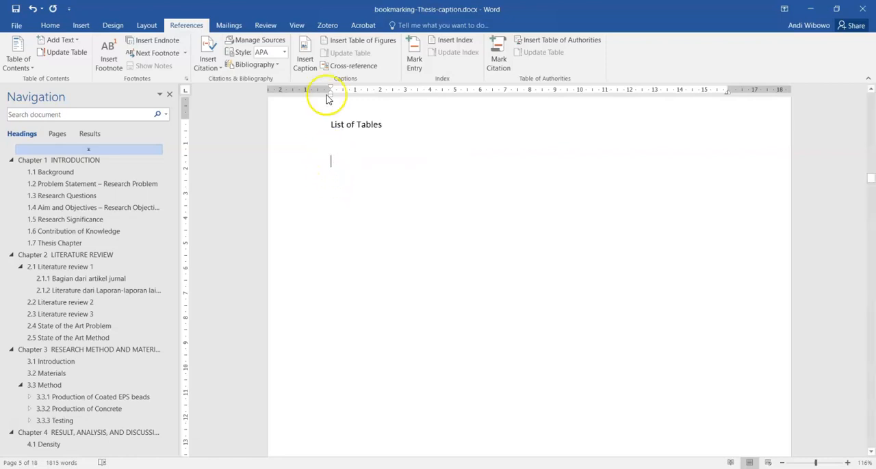
{"action": "left_click", "coordinate": [369, 40]}
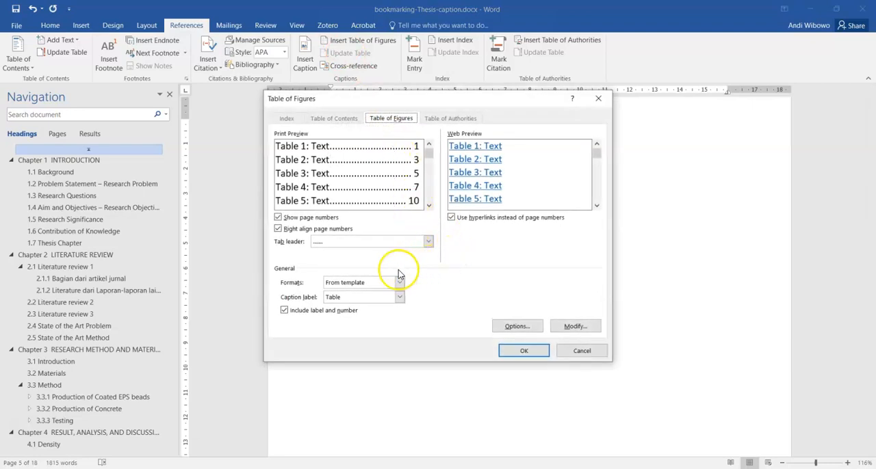
{"action": "left_click", "coordinate": [346, 304]}
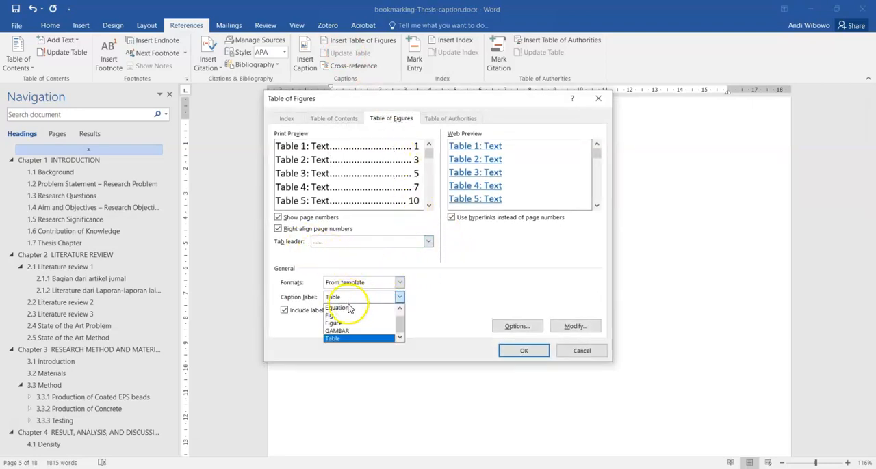
{"action": "left_click", "coordinate": [346, 342]}
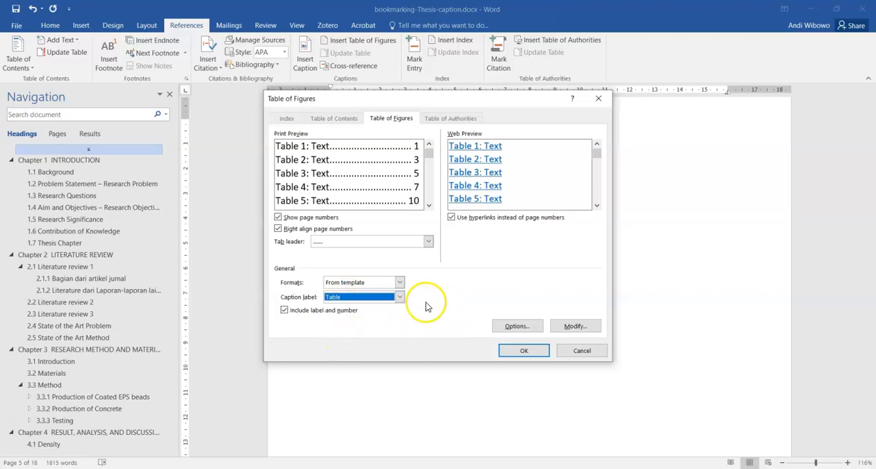
{"action": "left_click", "coordinate": [383, 297]}
{"action": "left_click", "coordinate": [346, 340]}
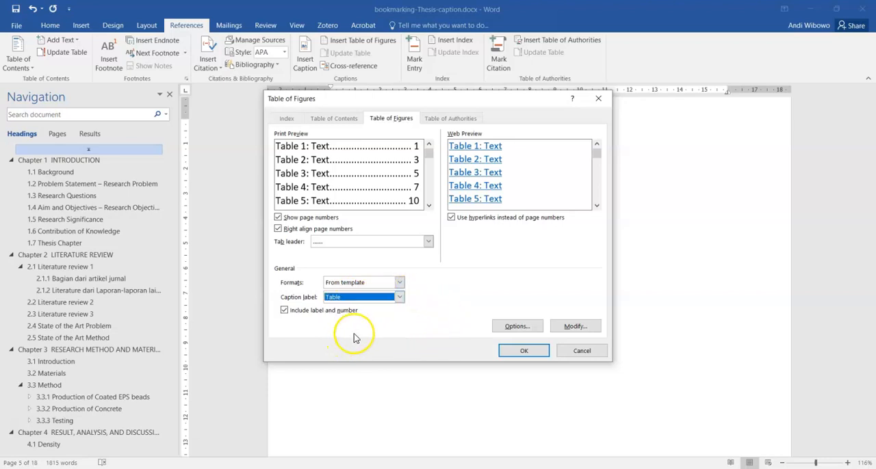
{"action": "left_click", "coordinate": [532, 355]}
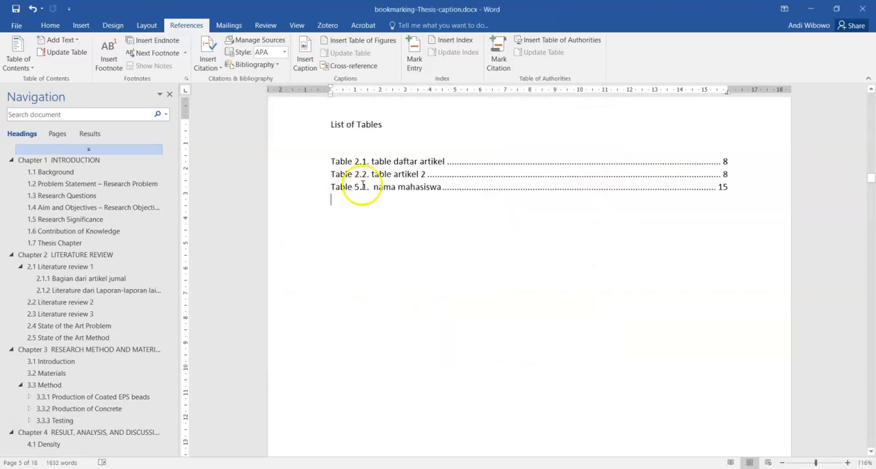
Step: Regenerate the list of tables with the Table caption label, replacing the existing list
{"action": "left_click", "coordinate": [349, 40]}
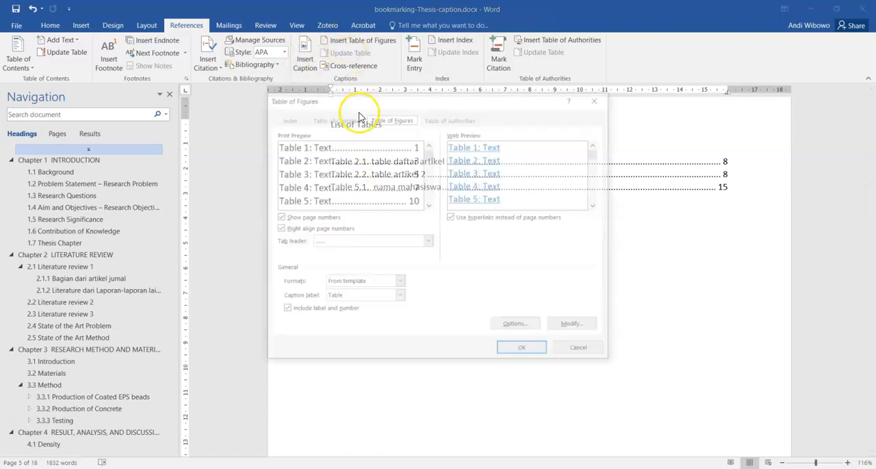
{"action": "left_click", "coordinate": [357, 298]}
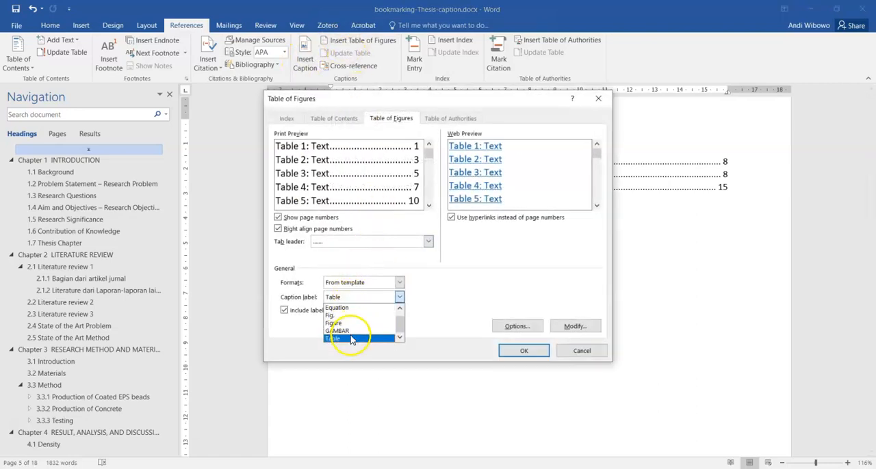
{"action": "left_click", "coordinate": [457, 305]}
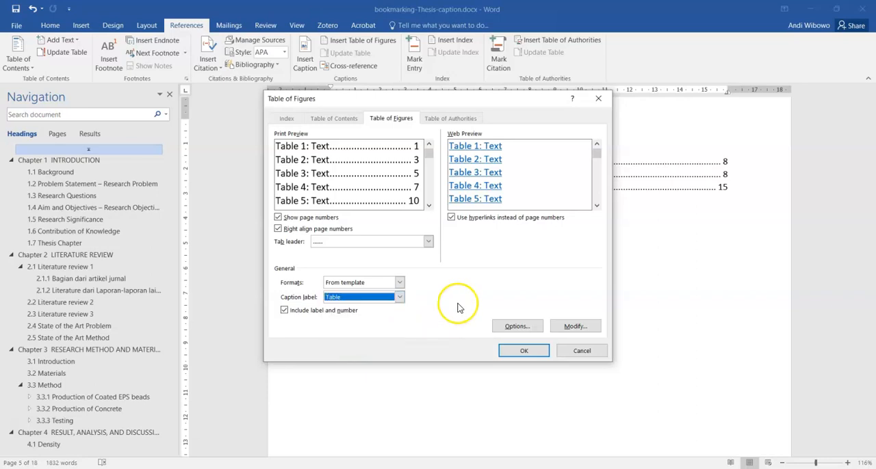
{"action": "left_click", "coordinate": [518, 352]}
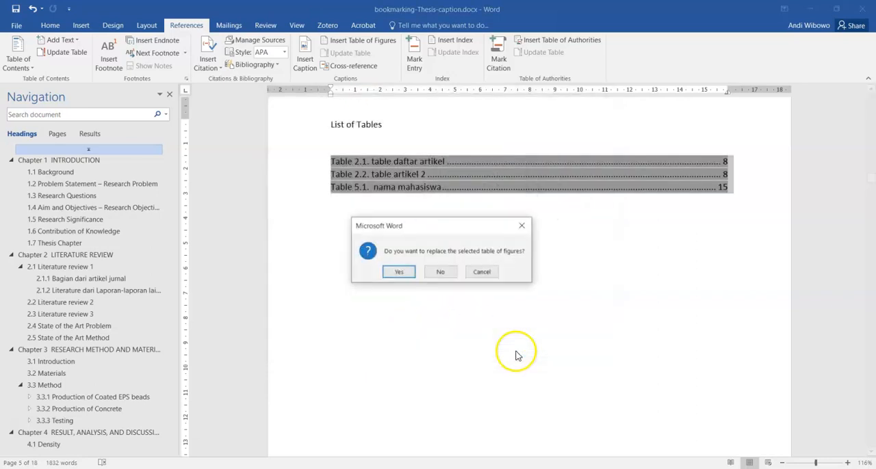
{"action": "left_click", "coordinate": [401, 272]}
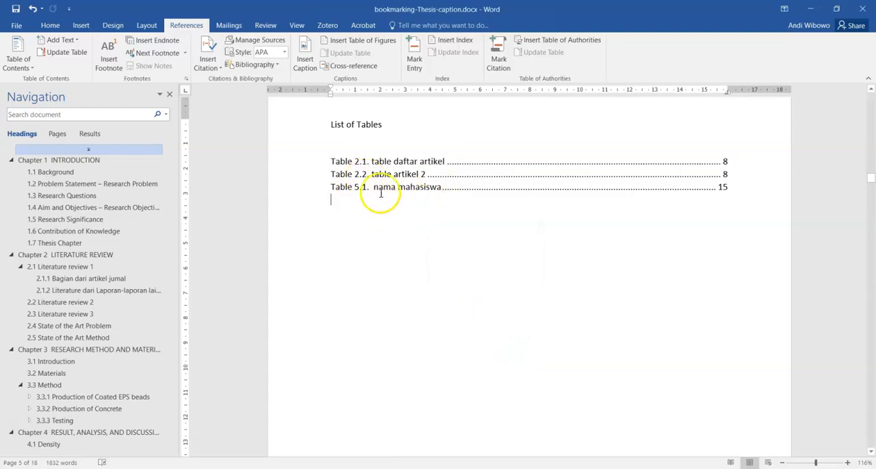
{"action": "scroll", "coordinate": [383, 203], "scroll_direction": "down", "scroll_amount": 2}
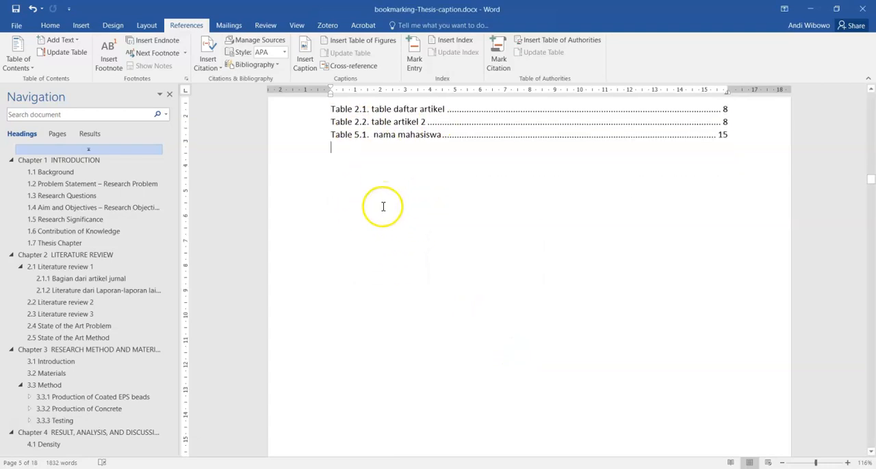
{"action": "scroll", "coordinate": [321, 215], "scroll_direction": "up", "scroll_amount": 3}
{"action": "scroll", "coordinate": [390, 249], "scroll_direction": "up", "scroll_amount": 2}
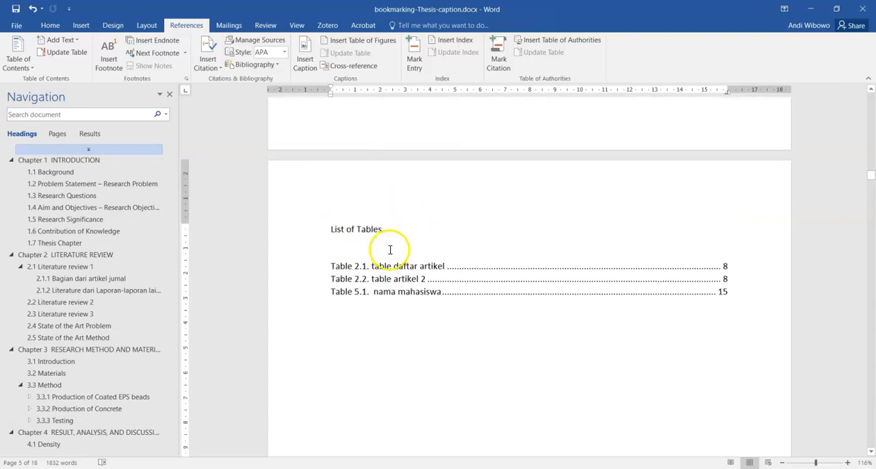